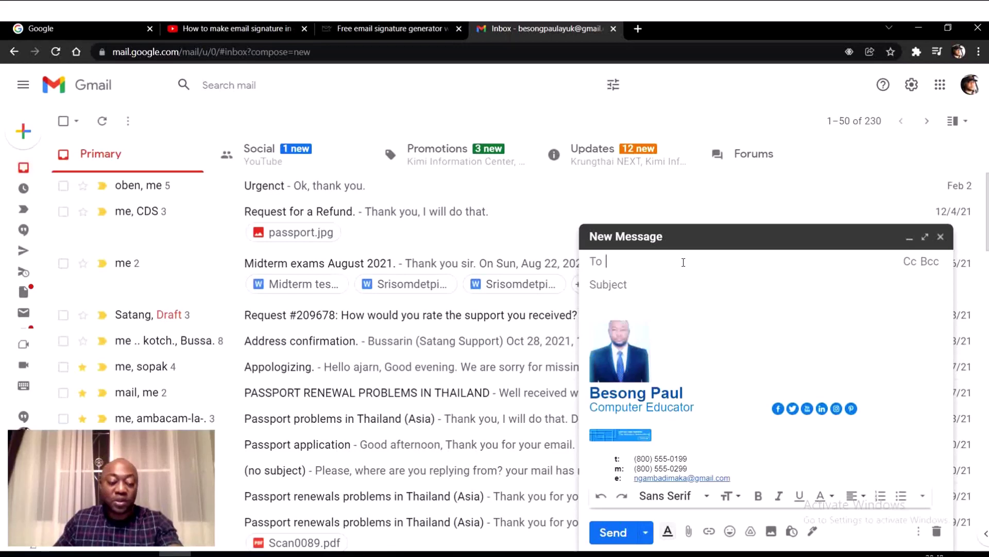
# Address the test message to the pasted contact, give it the subject 'refunds', then close it.
pyautogui.write('a')
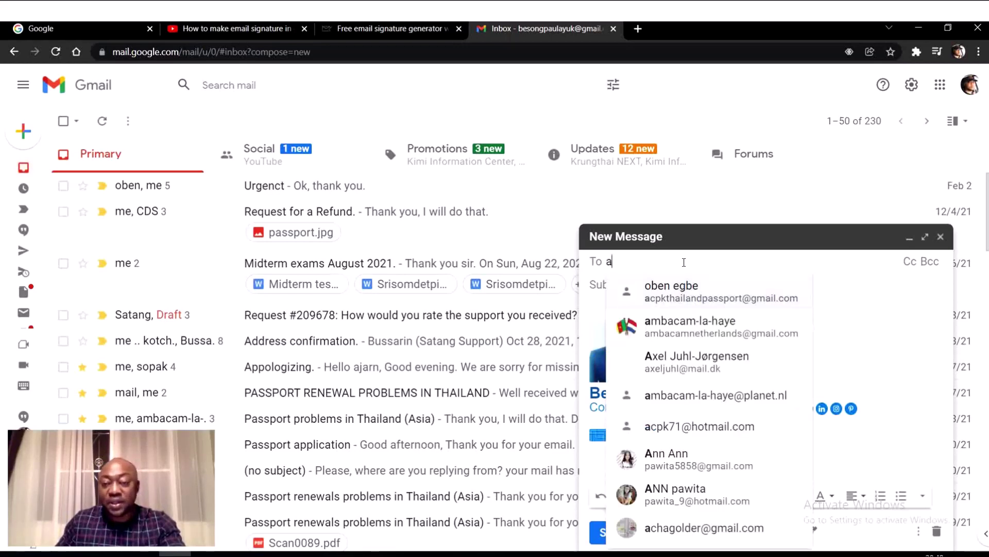
pyautogui.press('BackSpace')
pyautogui.write('ambacam-la-haye (gmail.com)')
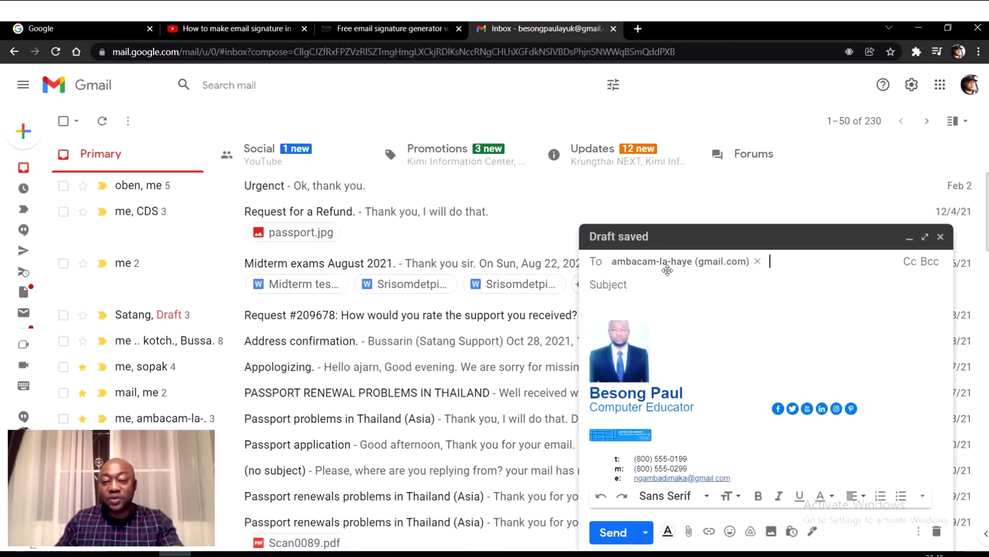
pyautogui.click(675, 288)
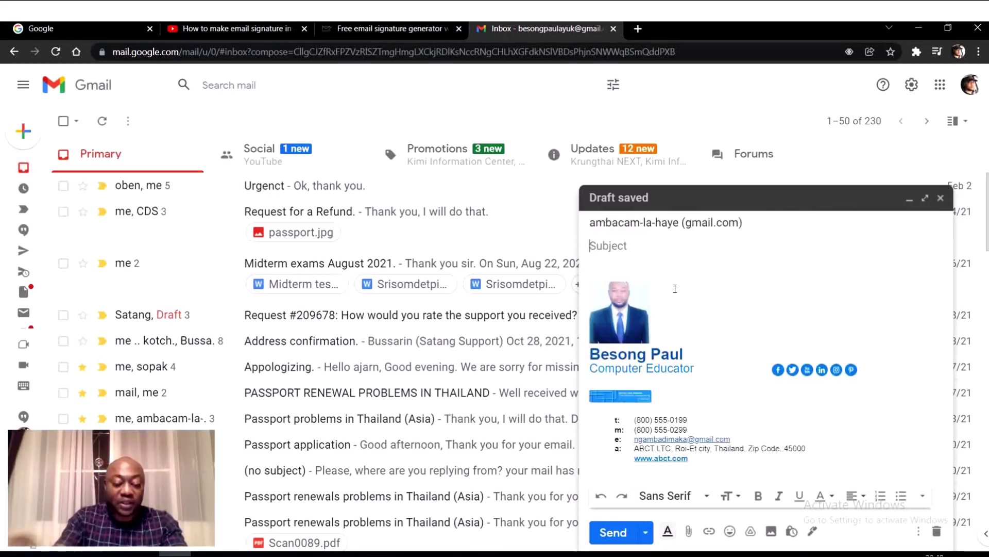
pyautogui.write('refunds')
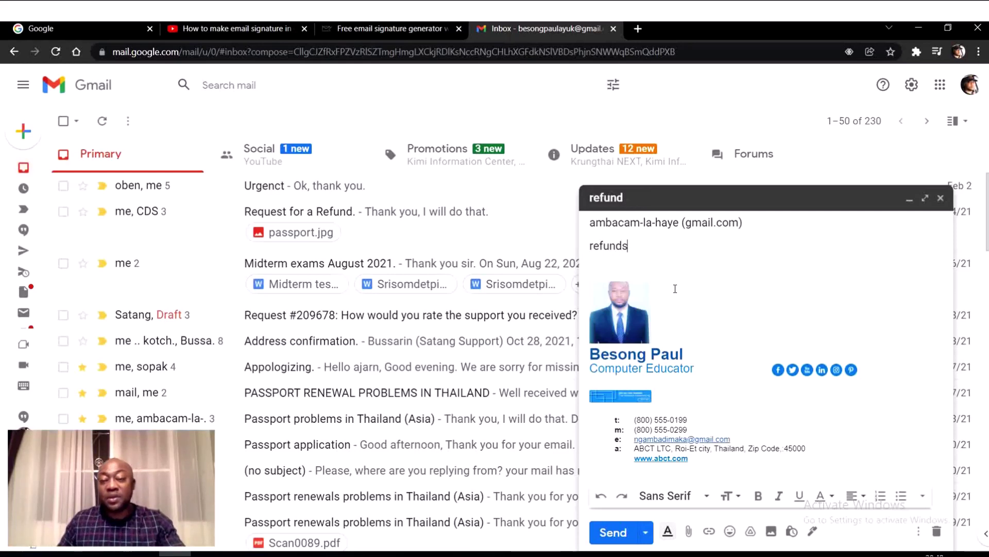
pyautogui.click(758, 306)
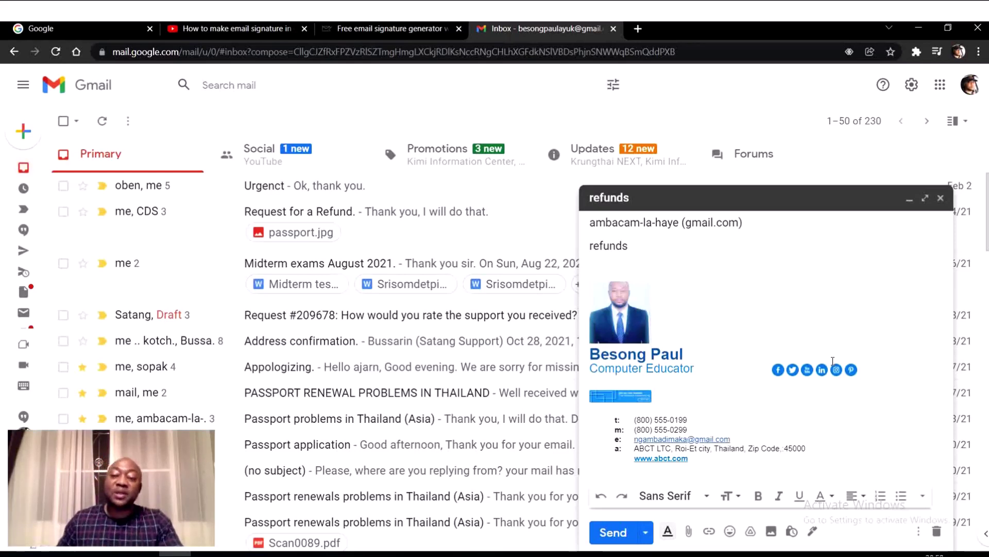
pyautogui.click(940, 198)
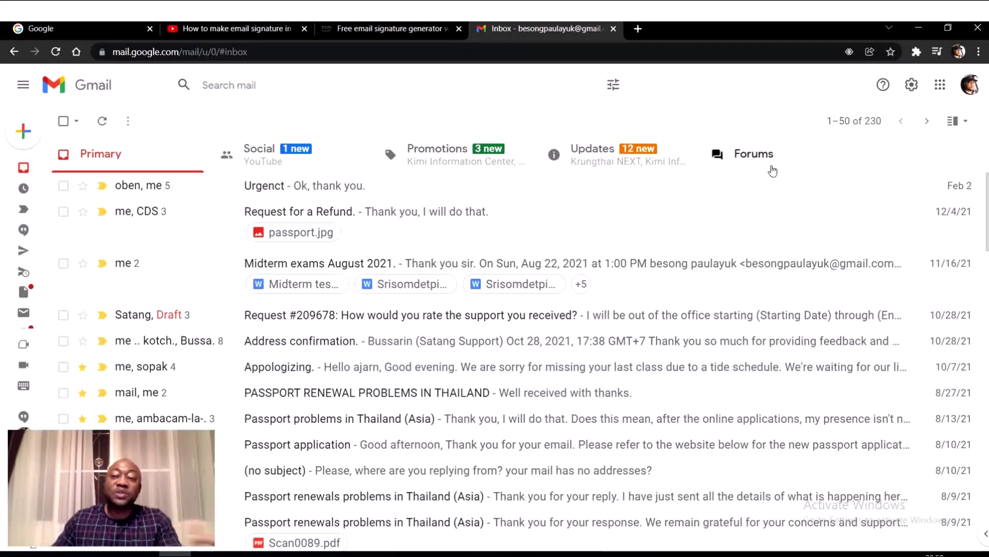
# From the full settings page, delete the existing 'Sign' signature.
pyautogui.click(913, 86)
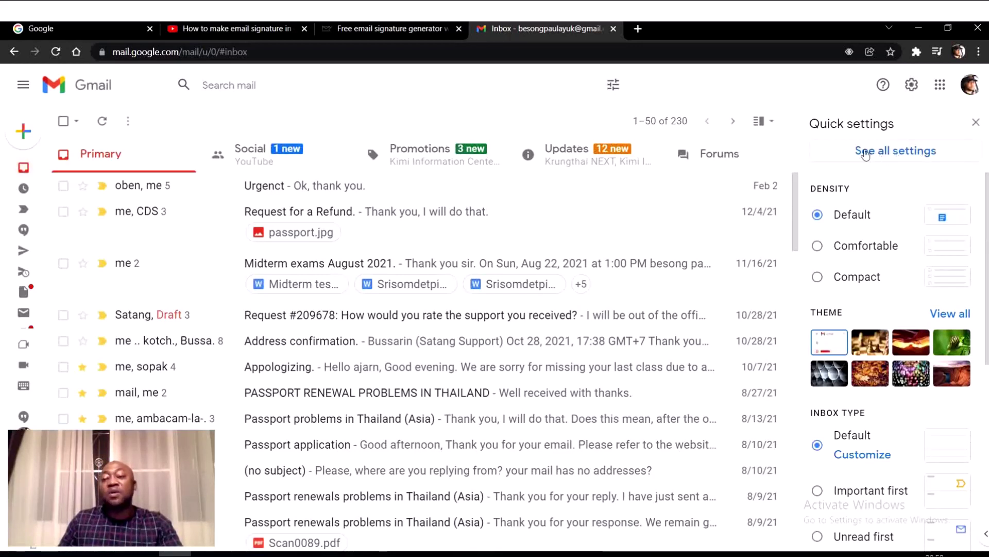
pyautogui.click(884, 153)
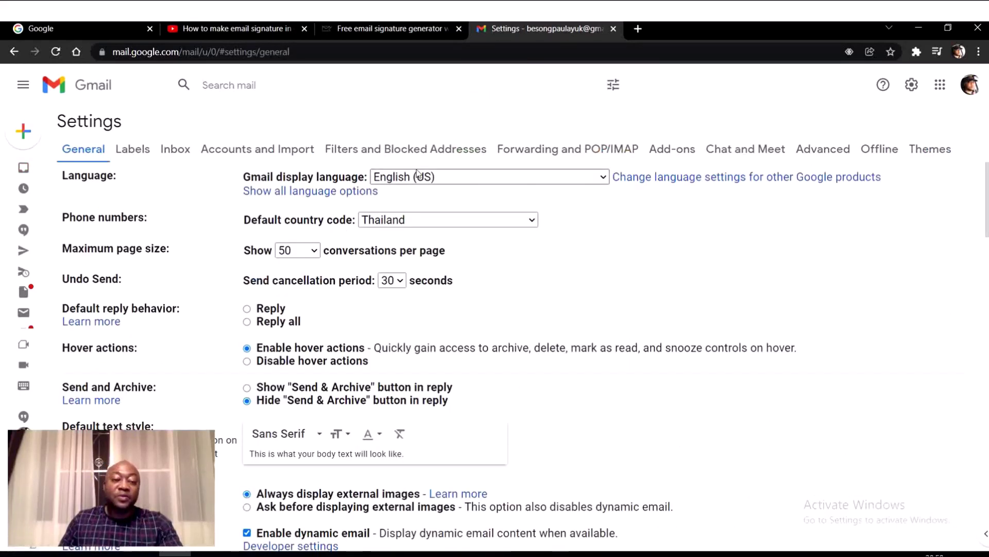
pyautogui.scroll(-11, 417, 172)
pyautogui.scroll(-10, 413, 171)
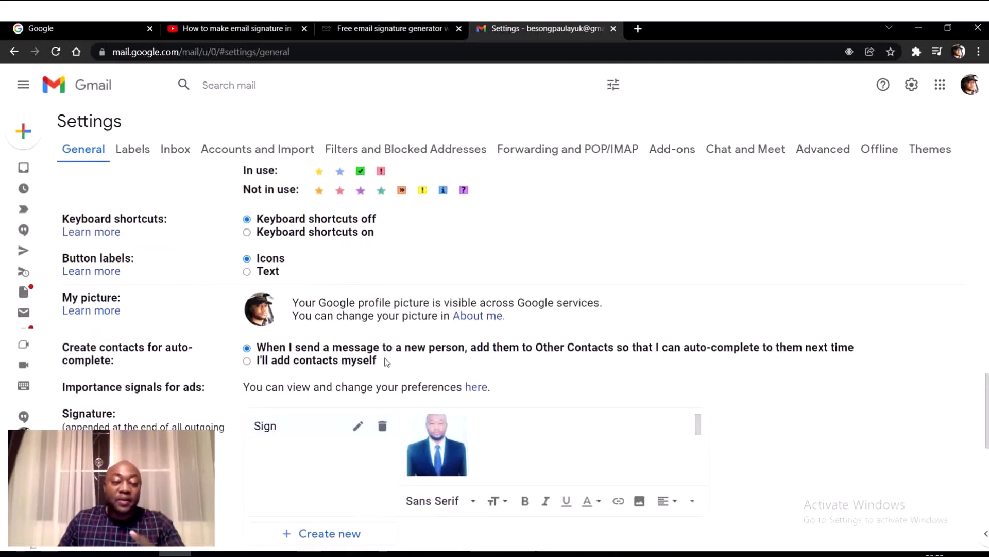
pyautogui.click(383, 425)
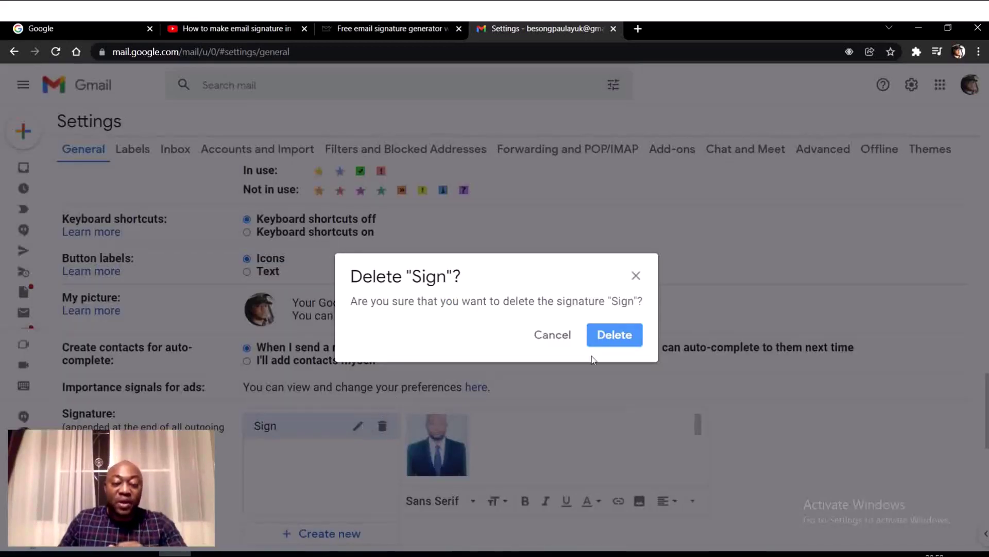
pyautogui.click(608, 335)
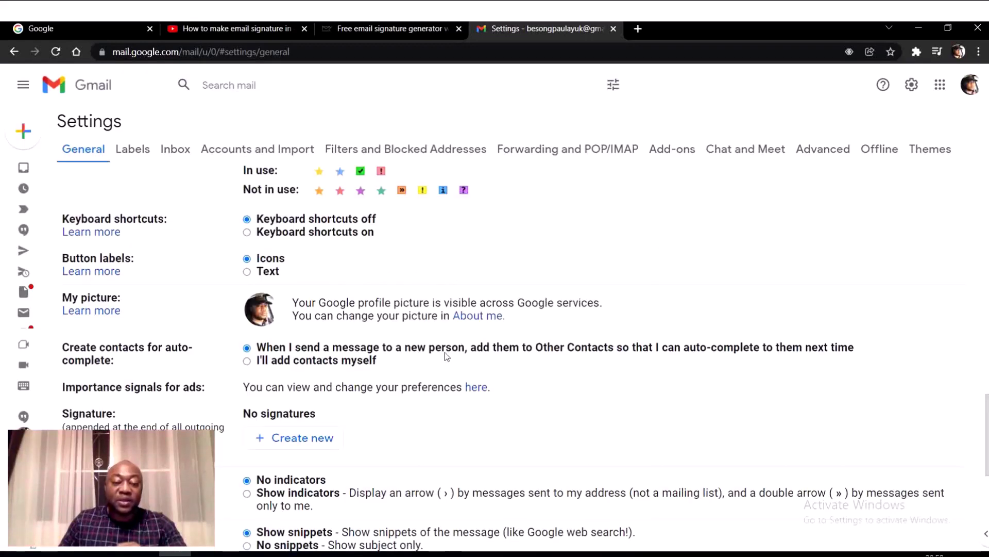
pyautogui.scroll(-1, 456, 351)
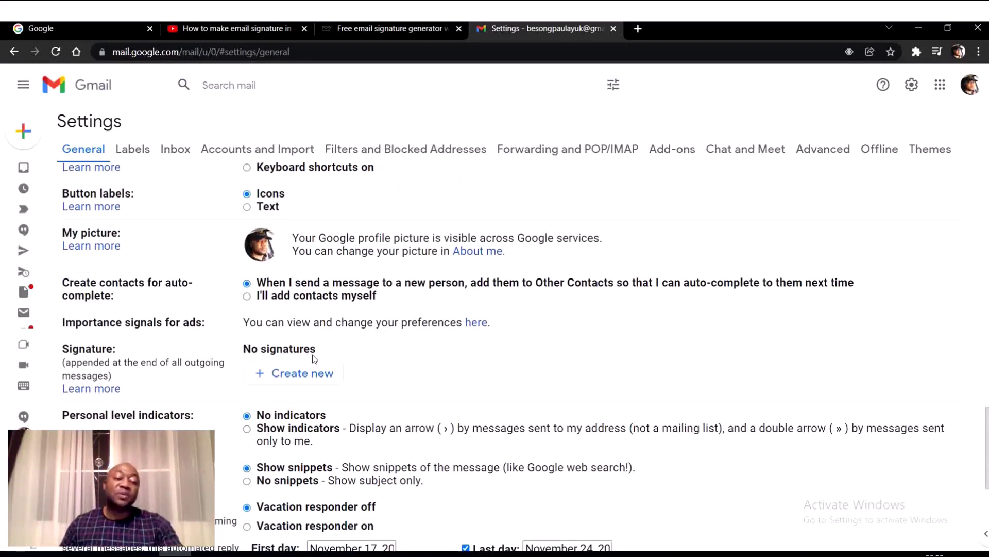
# Create a new signature named 'sign'.
pyautogui.click(308, 375)
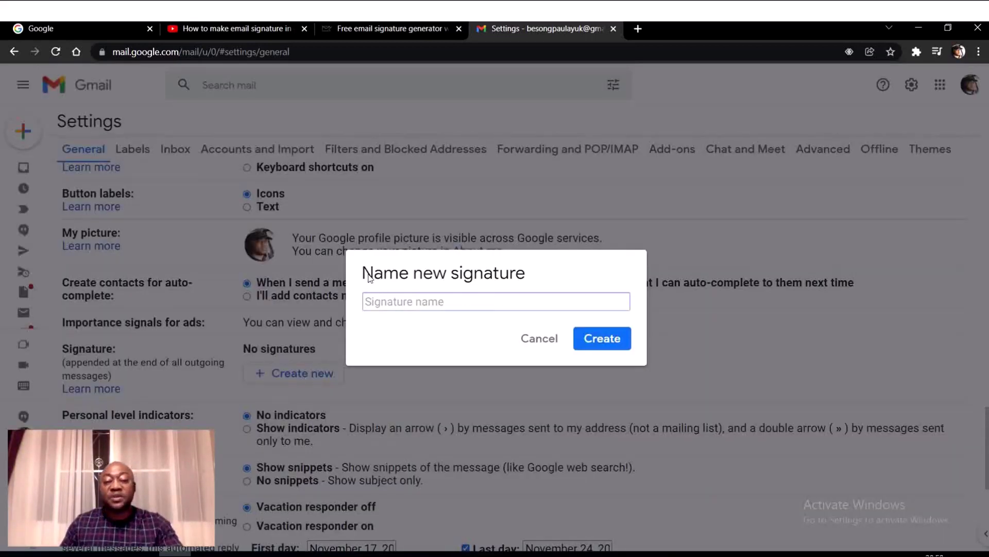
pyautogui.write('sign')
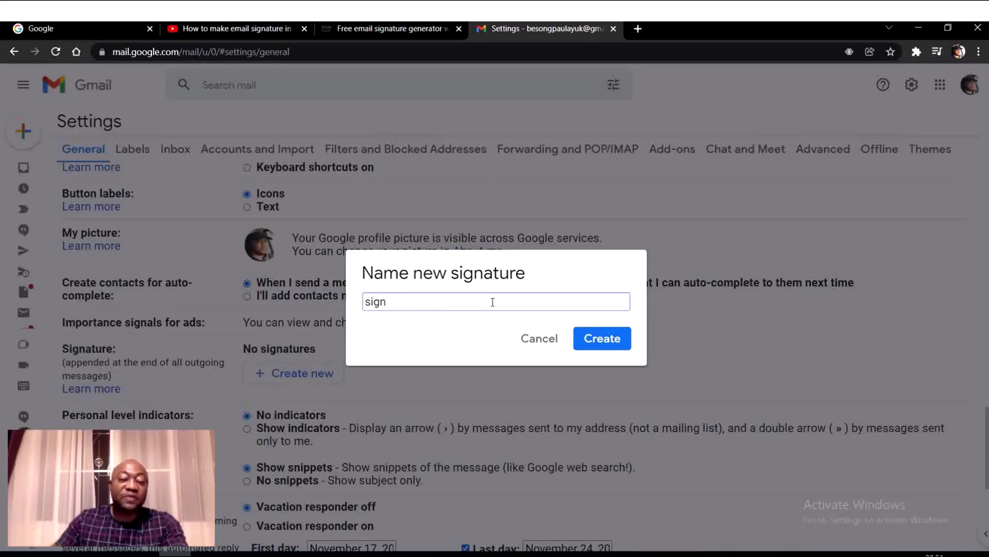
pyautogui.click(602, 338)
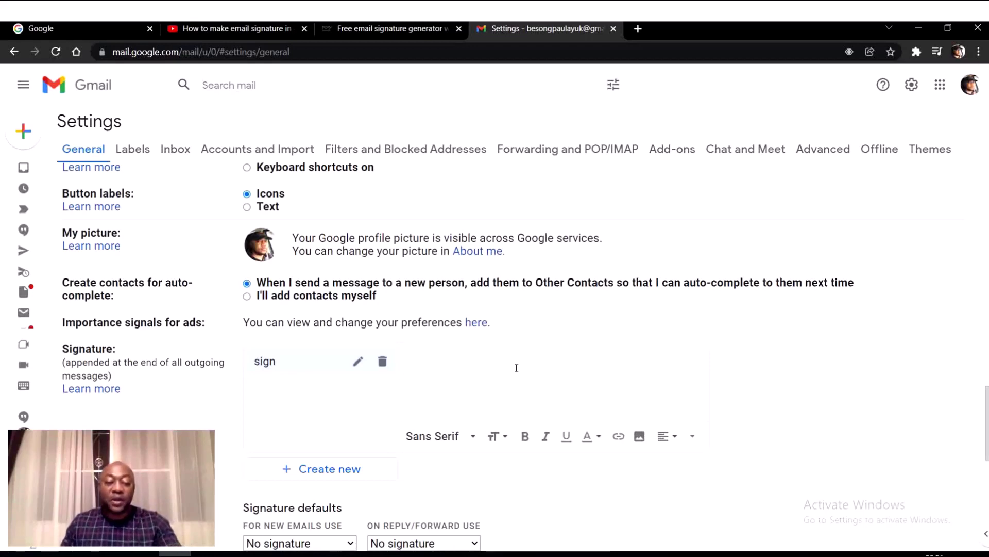
# Set signature defaults: no signature for new emails, 'sign' for replies and forwards.
pyautogui.scroll(-2, 515, 367)
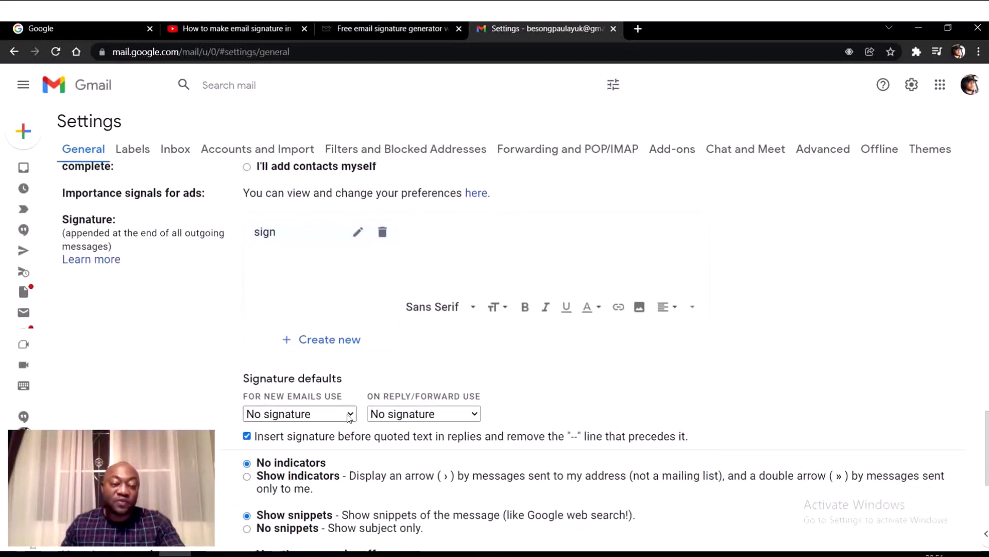
pyautogui.click(351, 414)
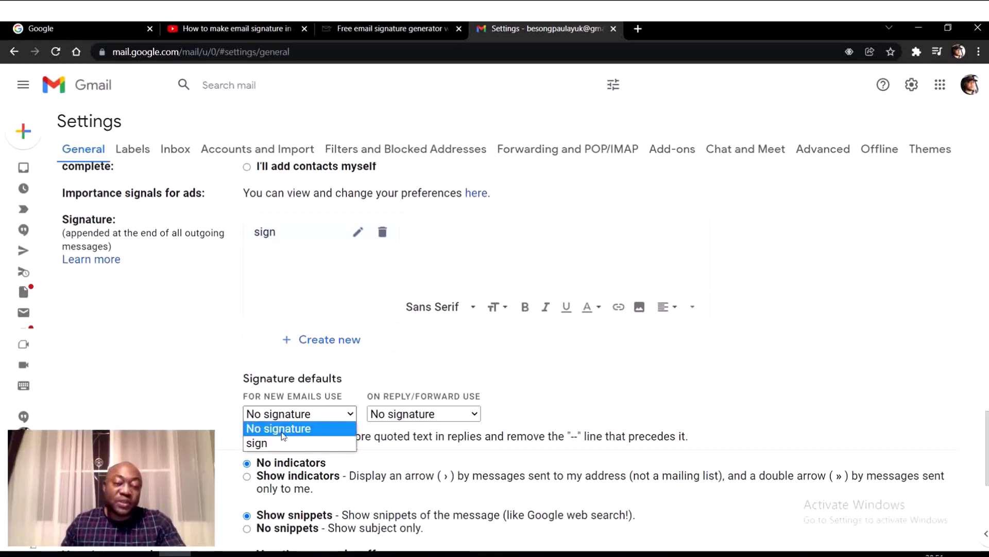
pyautogui.click(348, 414)
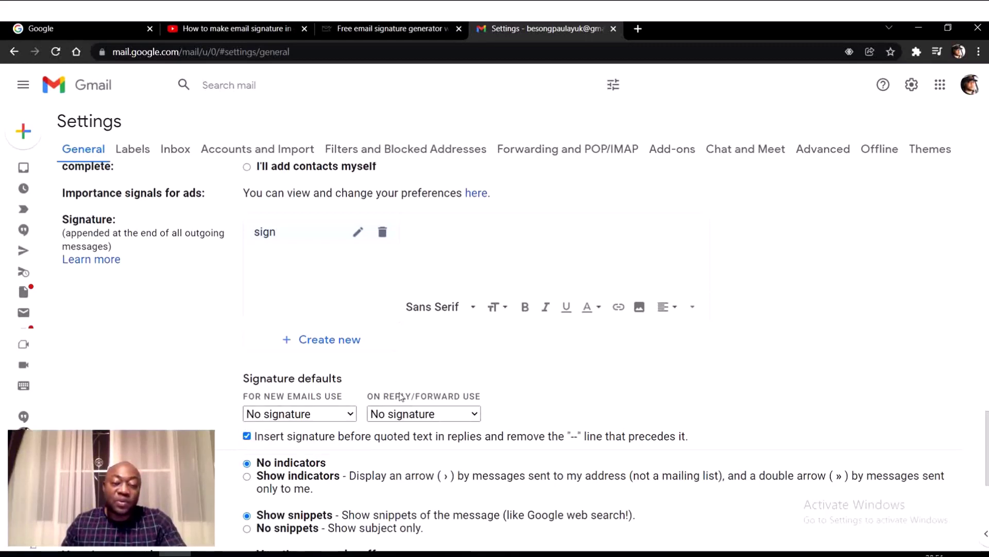
pyautogui.click(472, 413)
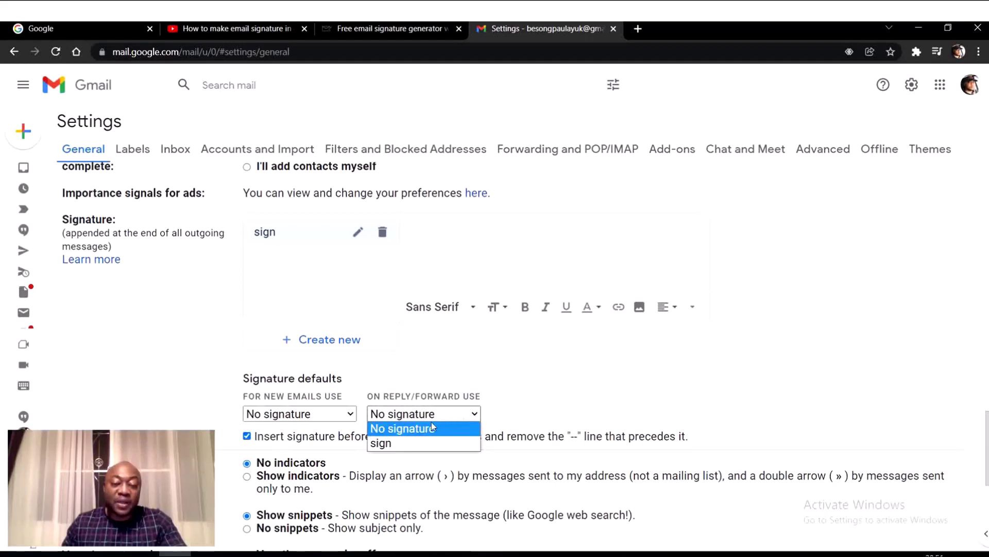
pyautogui.click(393, 442)
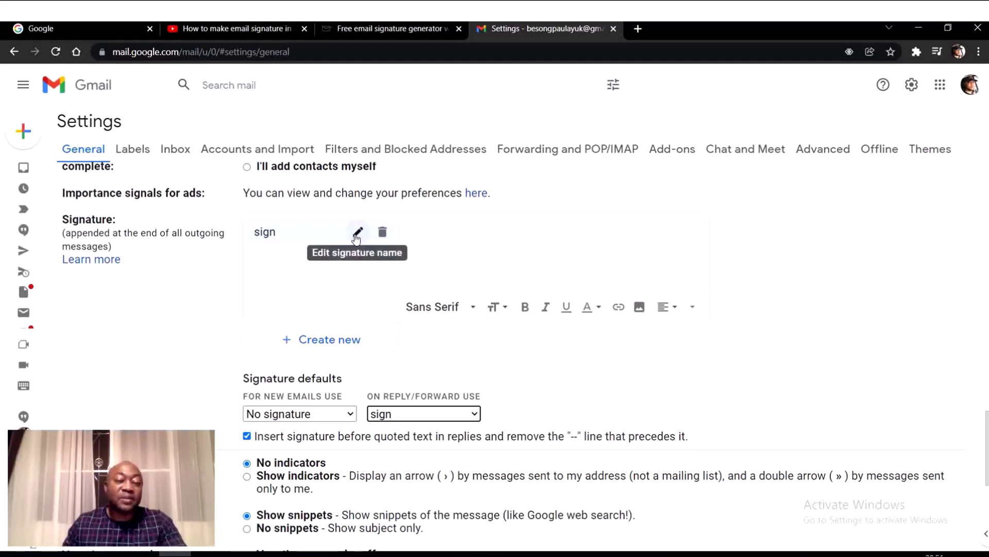
pyautogui.scroll(3, 466, 260)
# Type the user's full name into the signature body in Large text size.
pyautogui.click(442, 358)
pyautogui.write('Don B')
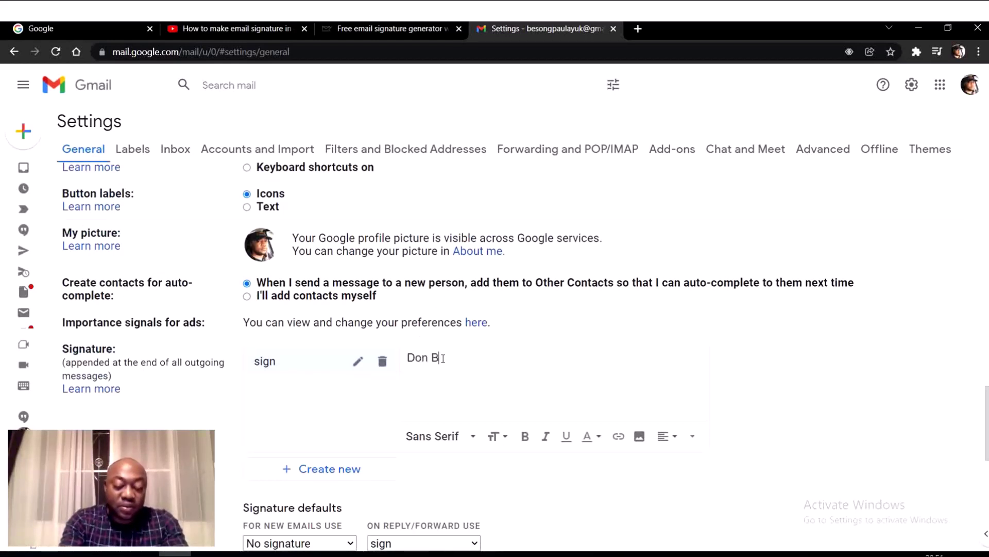
pyautogui.write('esong101')
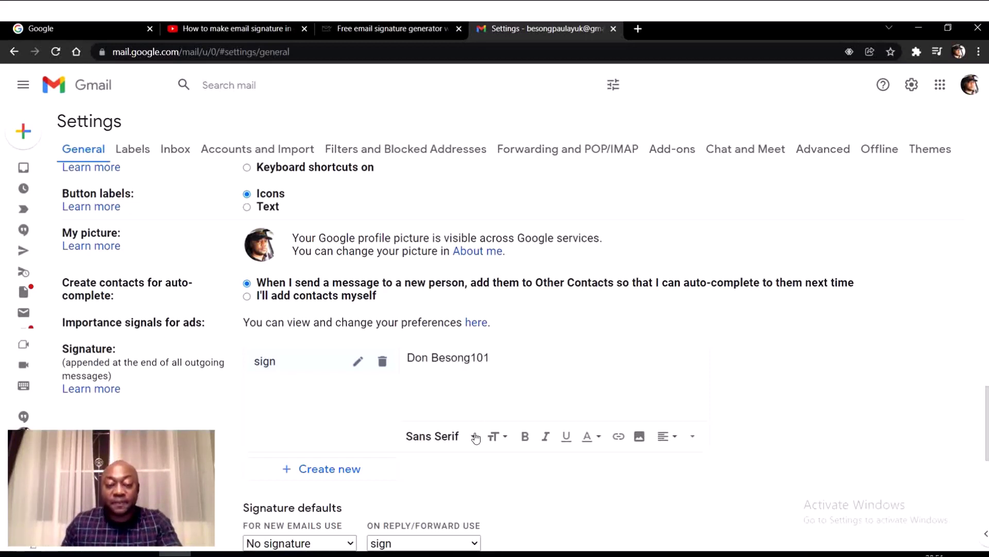
pyautogui.click(502, 438)
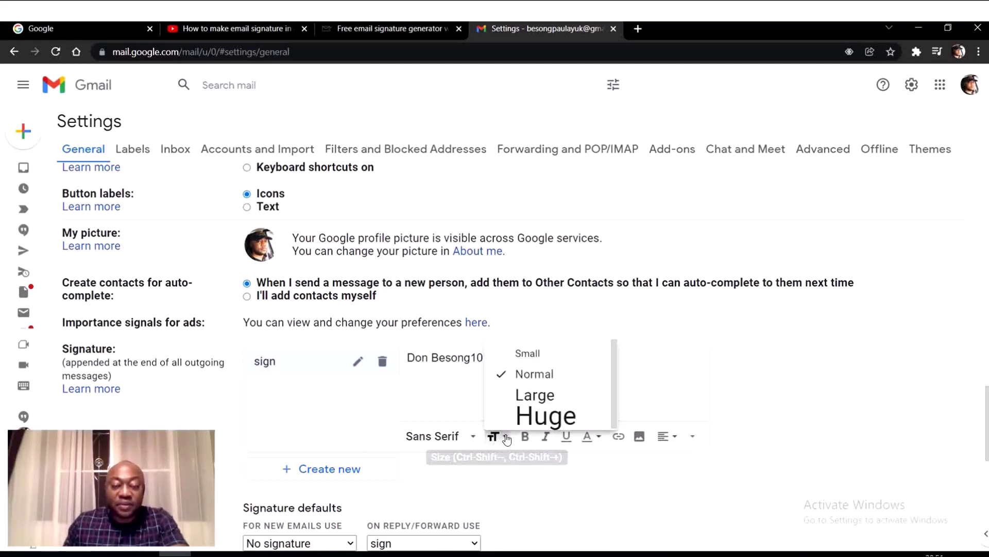
pyautogui.click(536, 397)
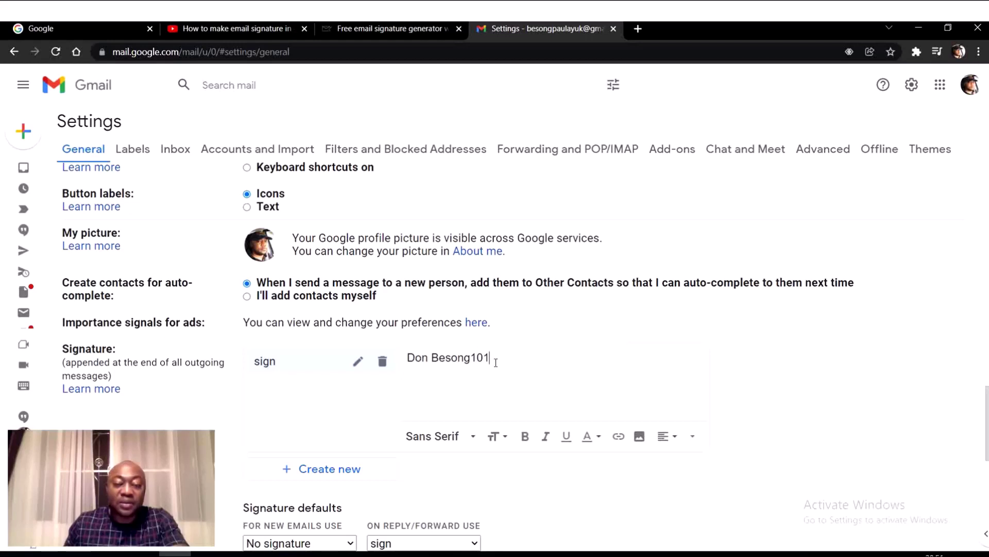
# Select the whole name and change its size to Large, then to Small.
pyautogui.moveTo(478, 358); pyautogui.dragTo(429, 355)
pyautogui.moveTo(494, 357); pyautogui.dragTo(401, 358)
pyautogui.click(494, 437)
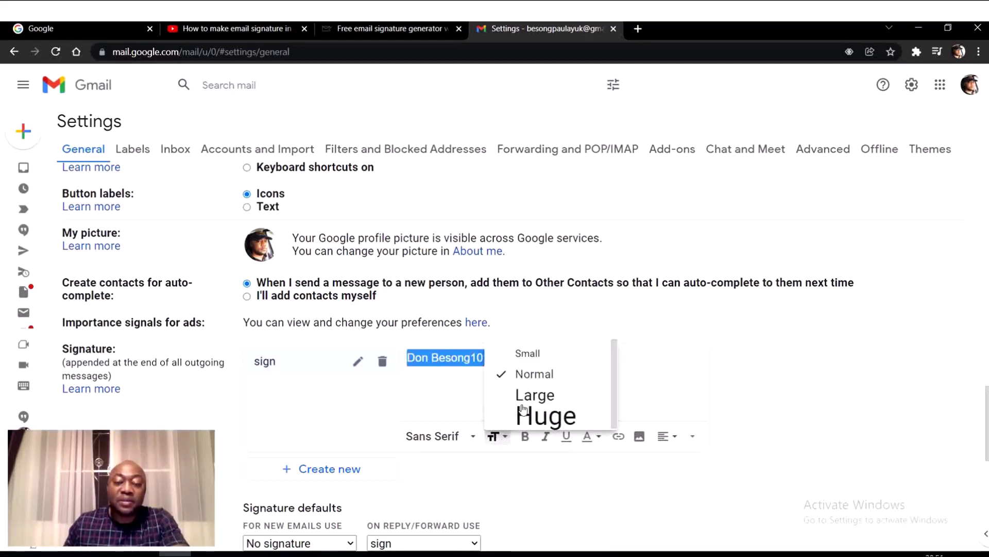
pyautogui.click(532, 396)
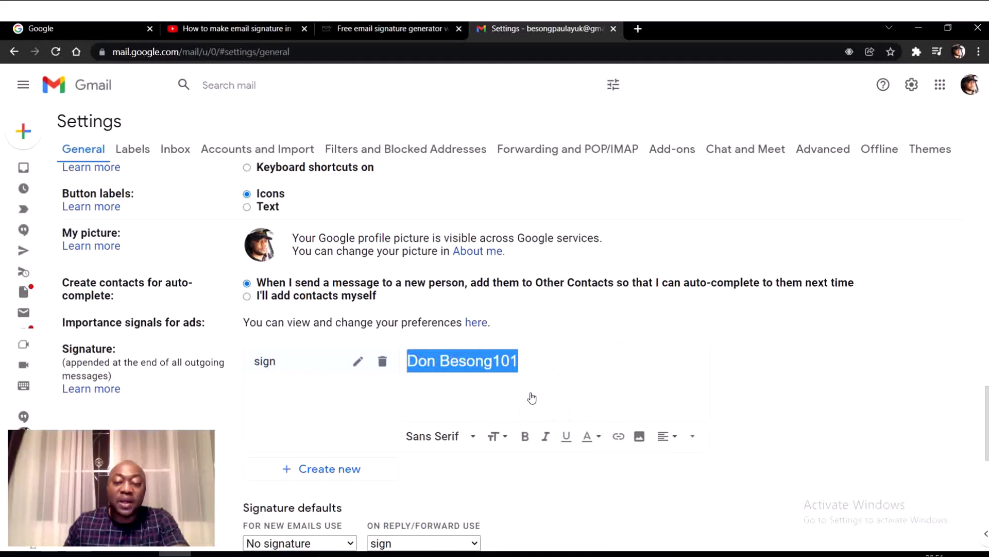
pyautogui.click(496, 436)
pyautogui.click(539, 356)
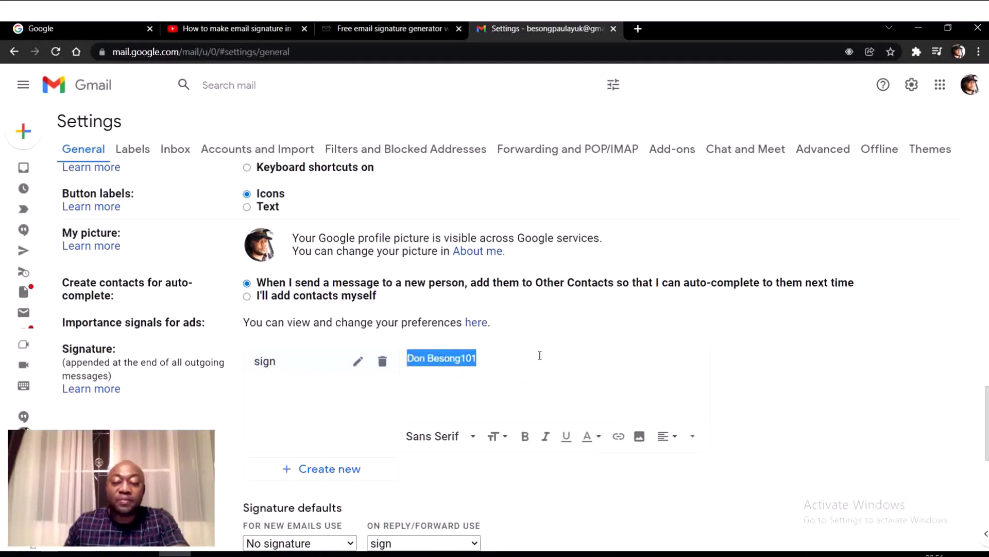
pyautogui.click(525, 358)
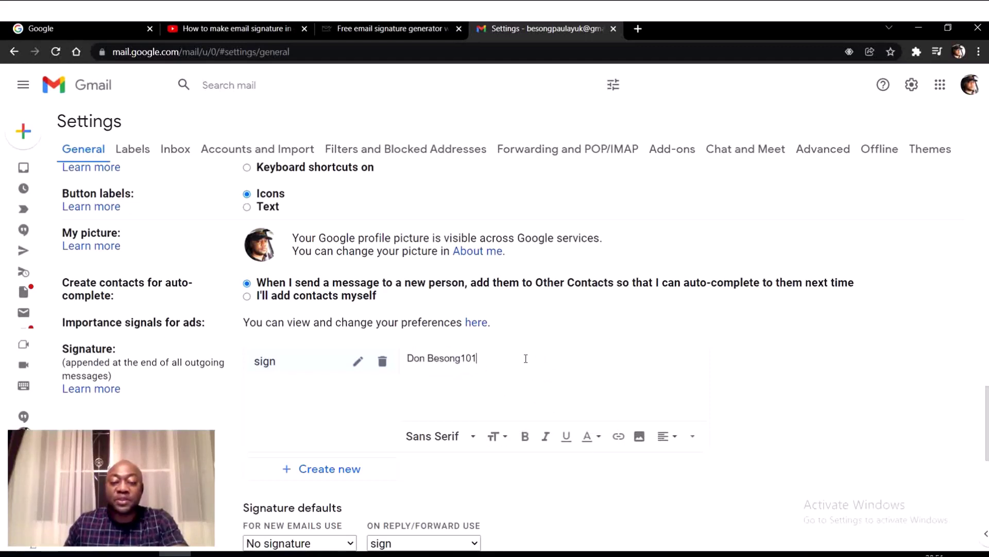
# Reselect the name, toggle italic off again, and give it a cyan background highlight.
pyautogui.click(545, 437)
pyautogui.moveTo(489, 358); pyautogui.dragTo(407, 358)
pyautogui.click(544, 437)
pyautogui.click(544, 437)
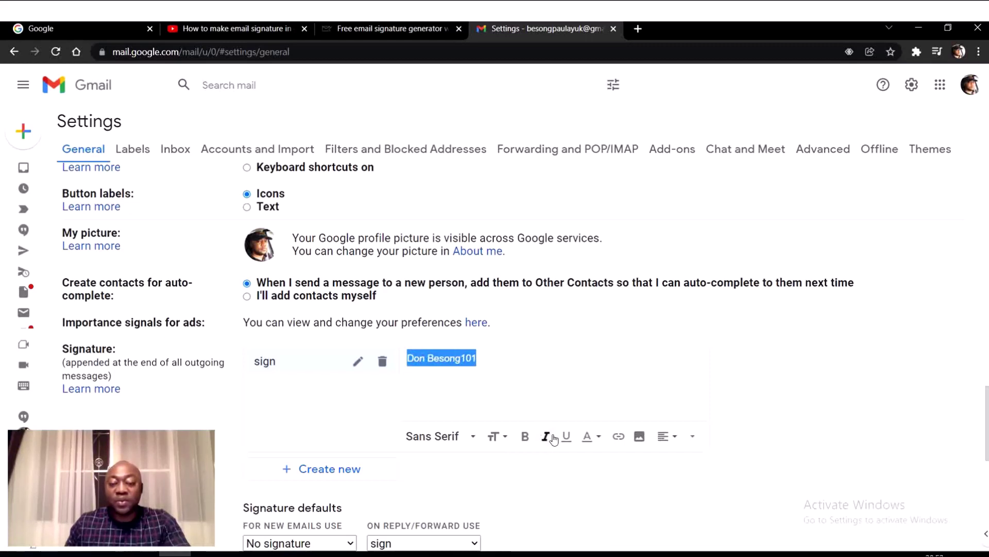
pyautogui.click(599, 438)
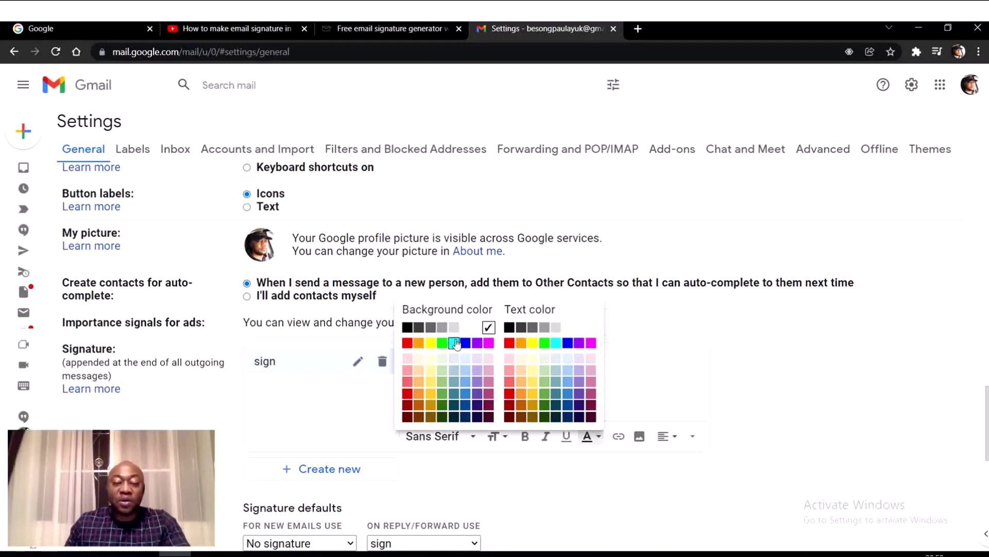
pyautogui.click(456, 343)
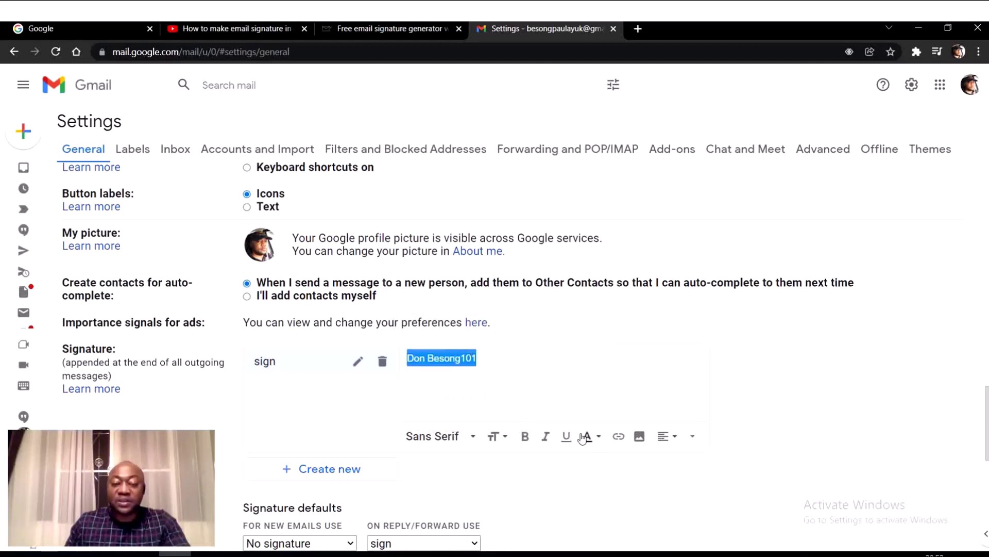
pyautogui.click(619, 438)
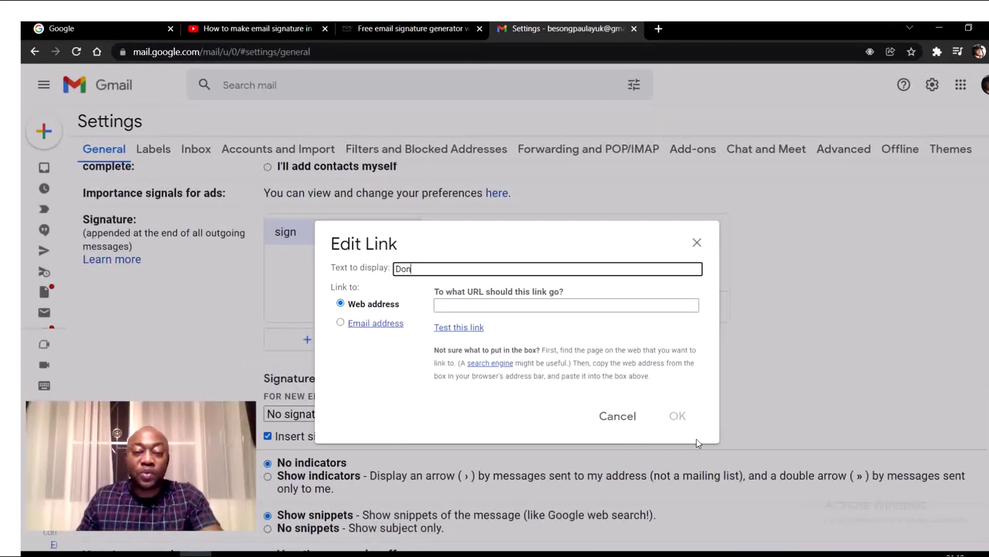
pyautogui.click(539, 307)
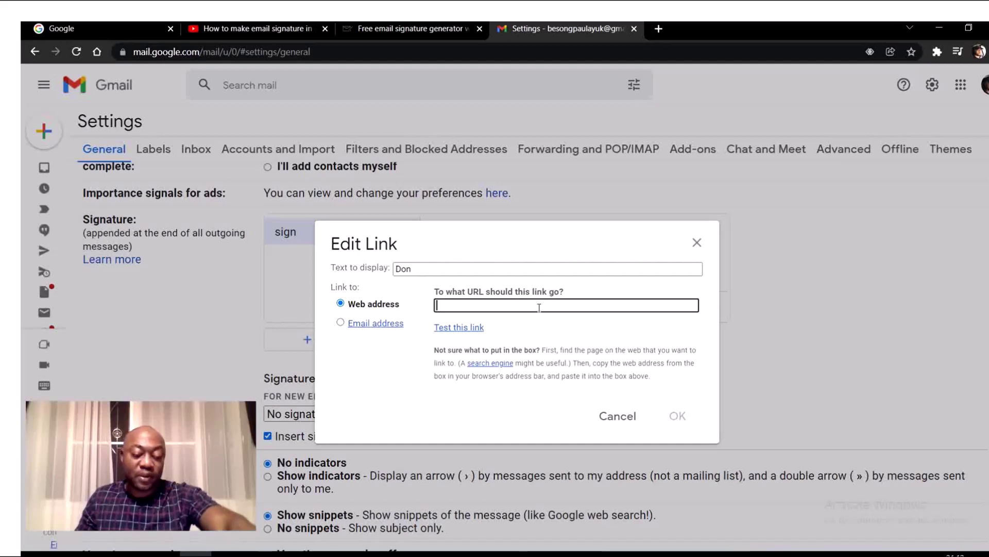
pyautogui.write('https://www.youtube.com/')
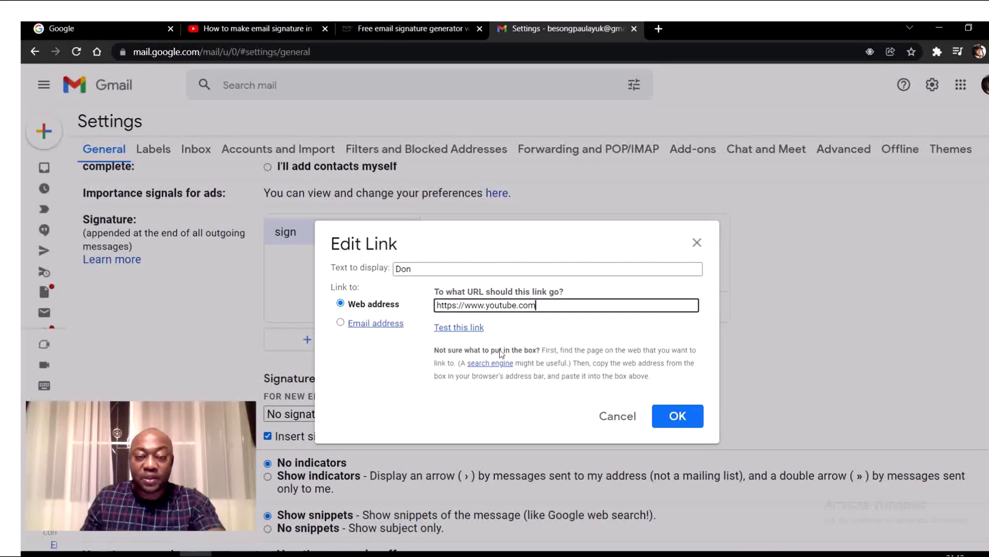
pyautogui.click(677, 420)
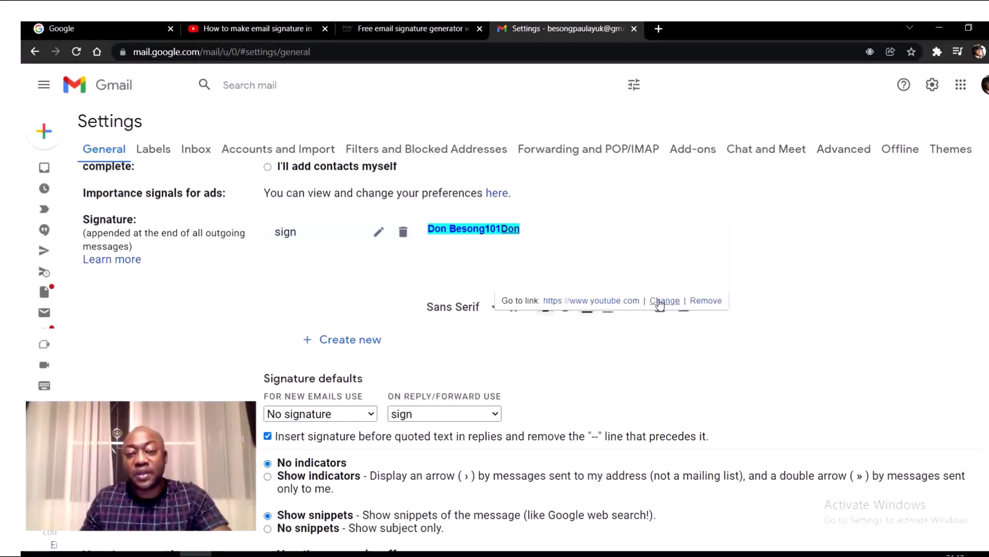
pyautogui.click(618, 254)
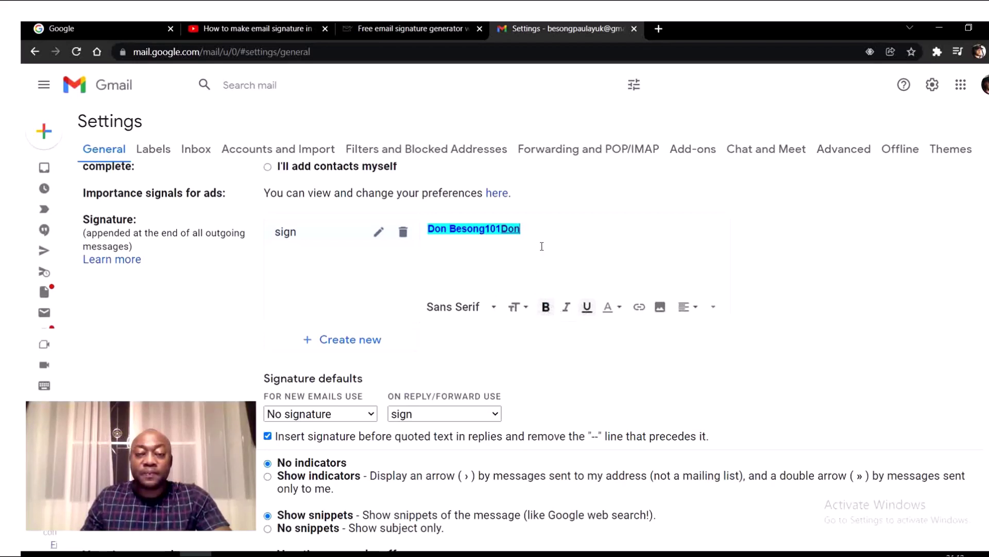
# Make the whole signature text bold and move the repeated word onto a second line.
pyautogui.moveTo(532, 230); pyautogui.dragTo(426, 229)
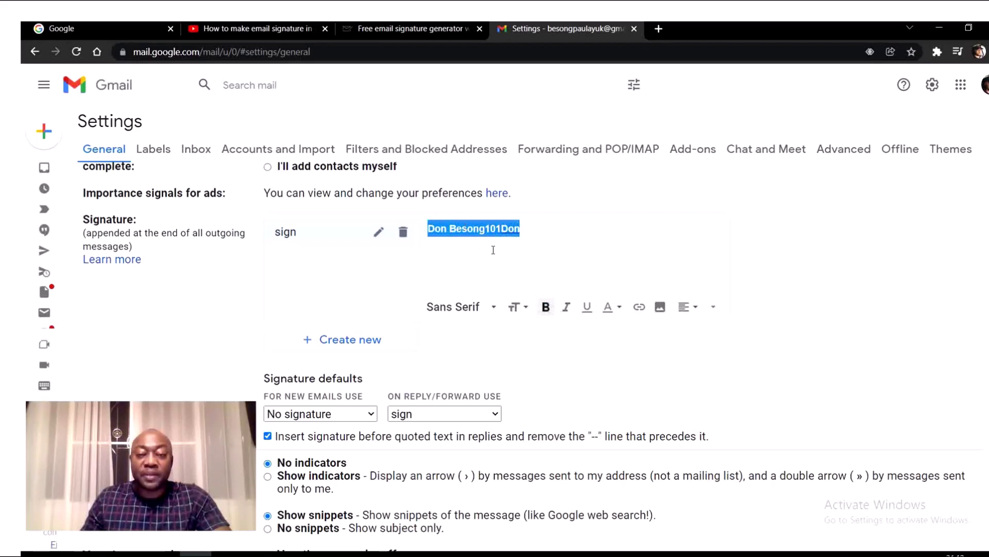
pyautogui.click(546, 310)
pyautogui.click(546, 309)
pyautogui.click(546, 309)
pyautogui.click(546, 309)
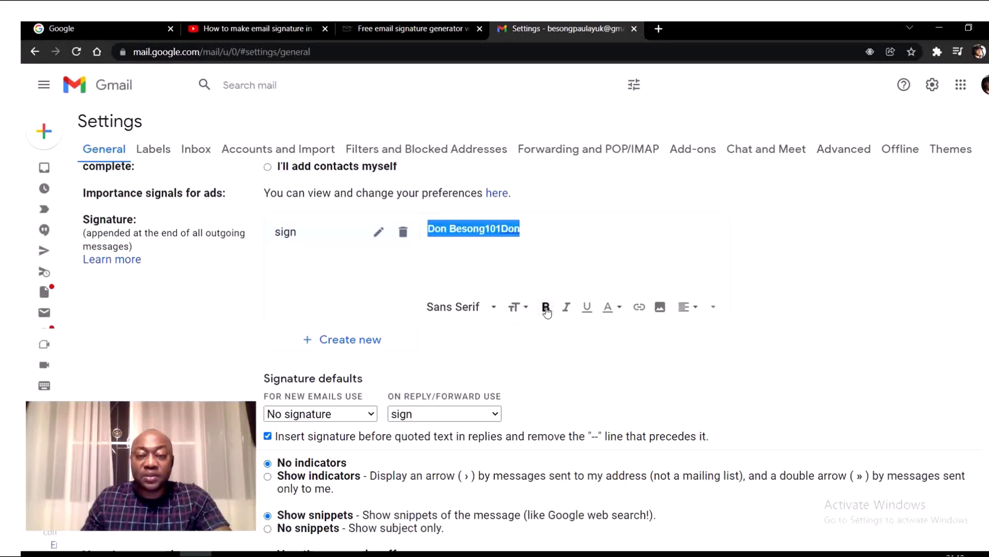
pyautogui.click(502, 228)
pyautogui.press('Return')
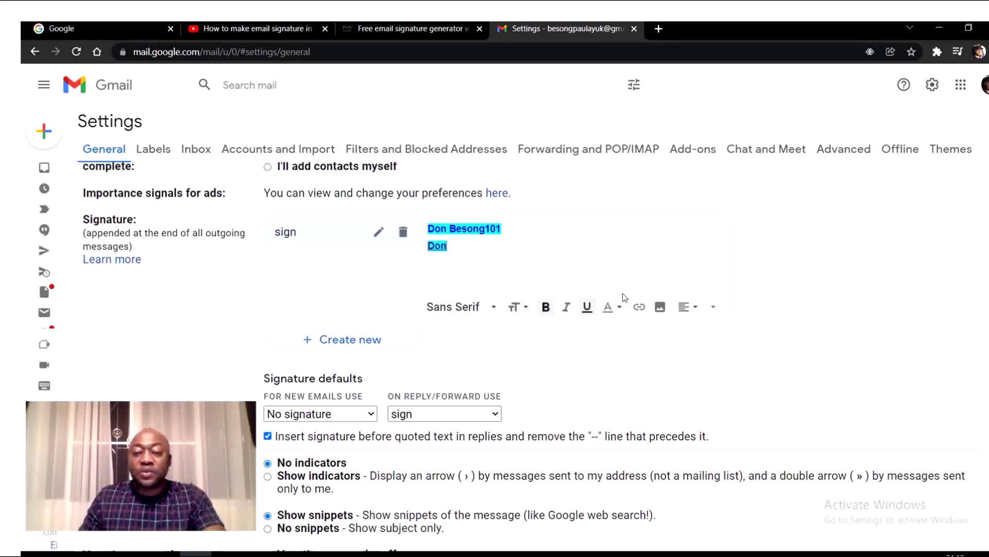
# Insert the Drive photo BEEC3676.JPG into the signature and resize it to Small.
pyautogui.click(659, 307)
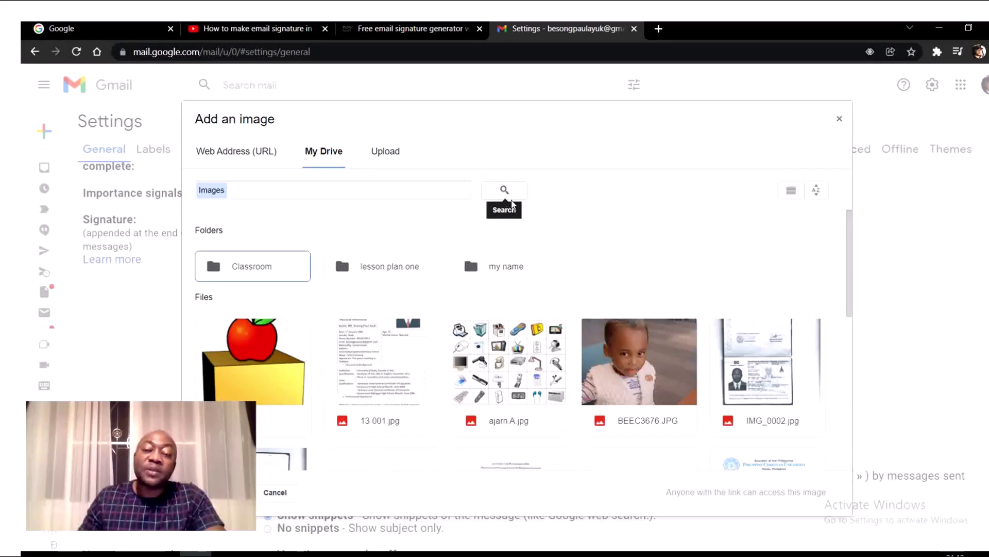
pyautogui.click(349, 194)
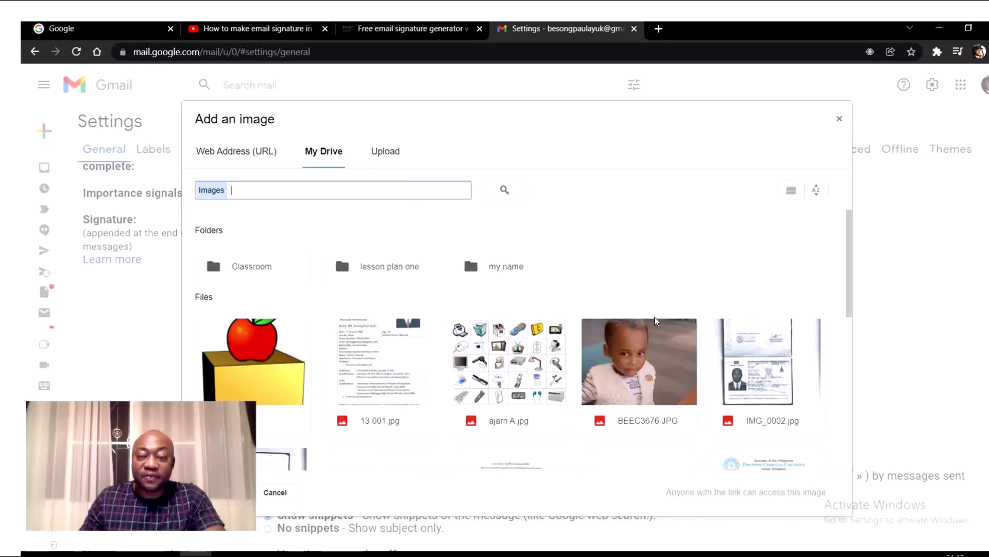
pyautogui.click(633, 355)
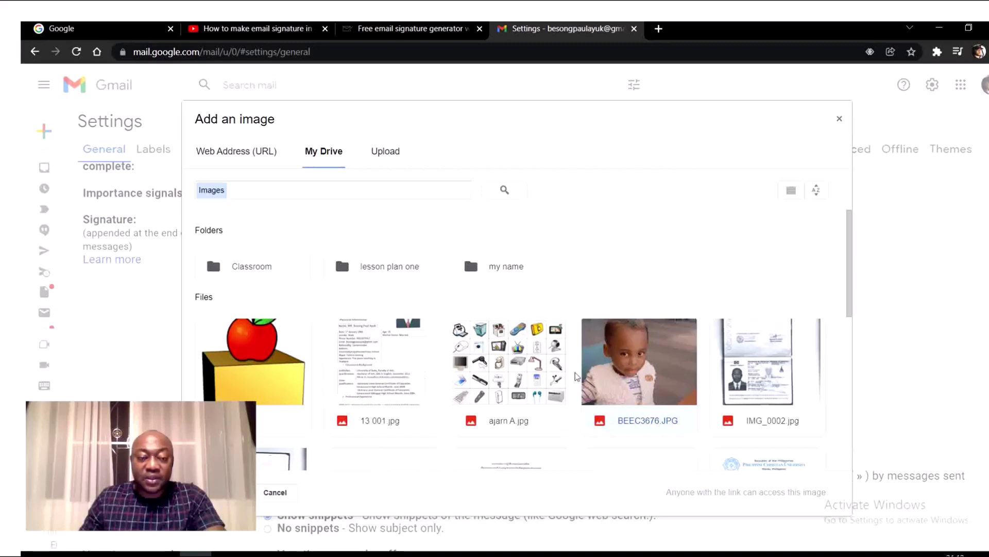
pyautogui.click(235, 492)
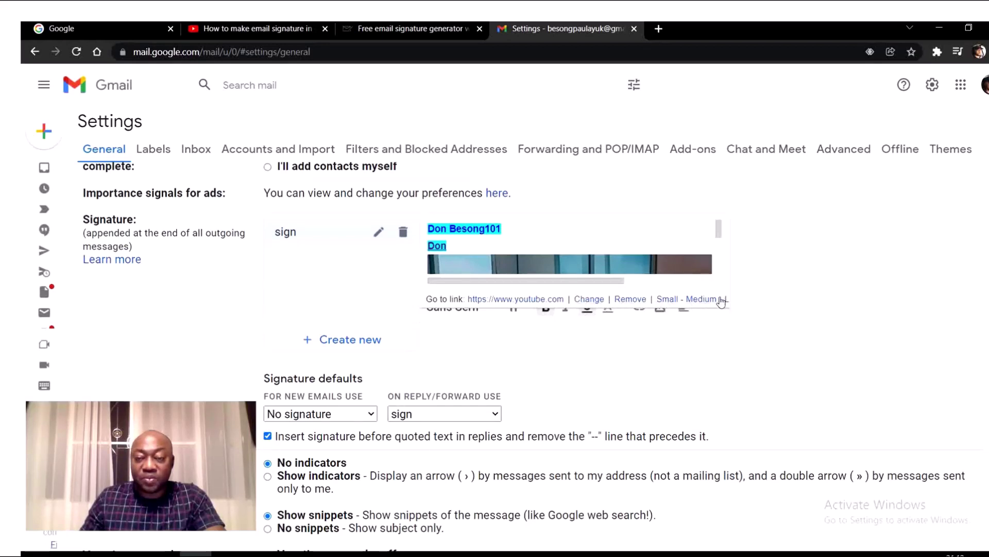
pyautogui.click(663, 300)
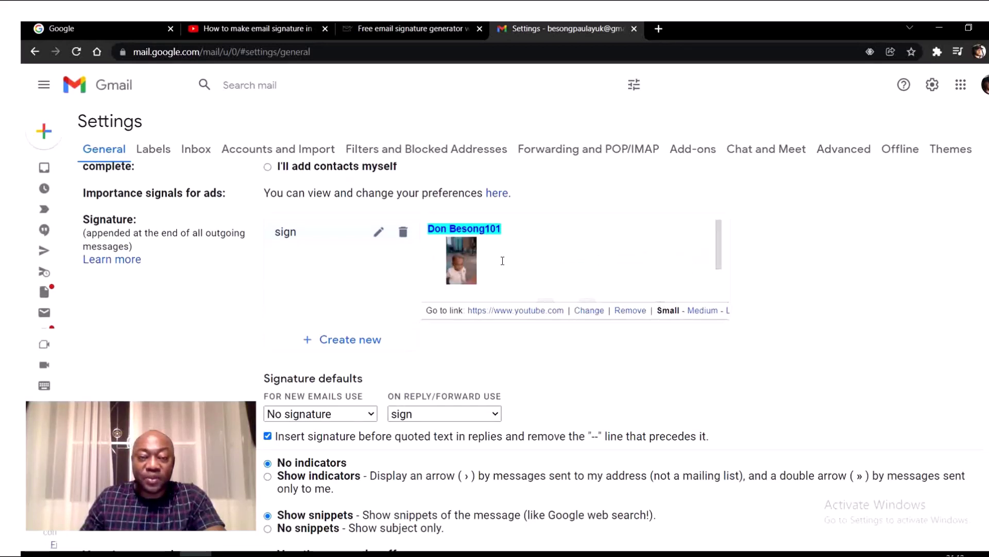
pyautogui.click(531, 259)
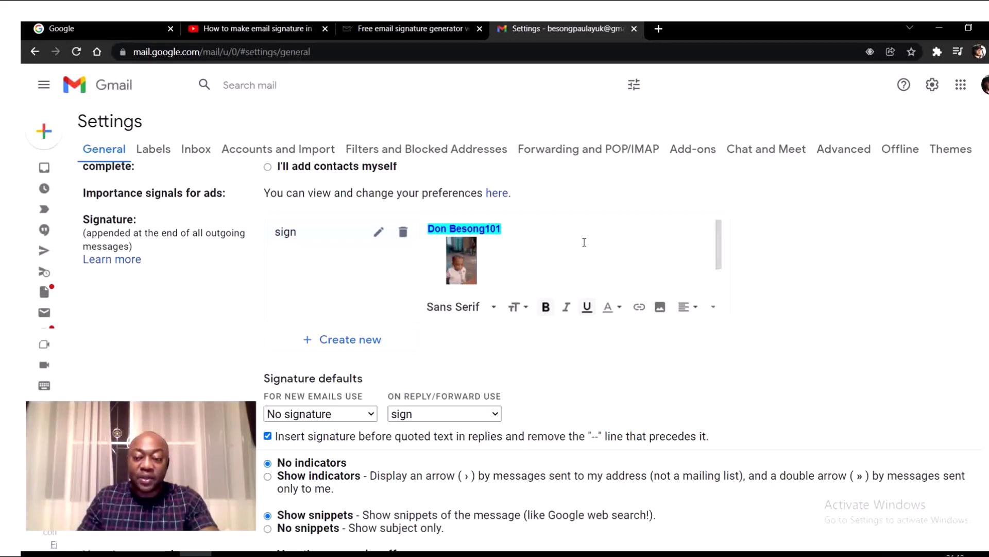
pyautogui.click(689, 307)
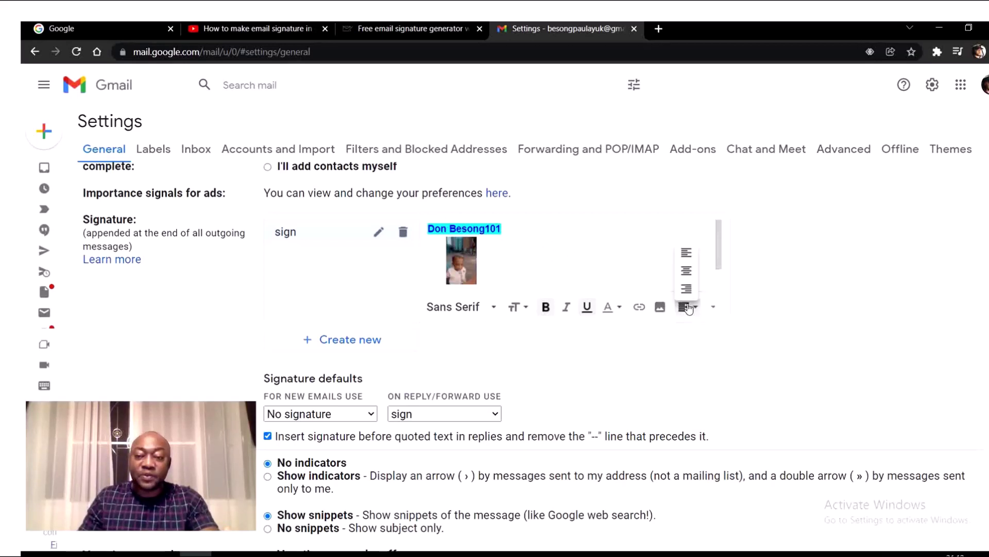
pyautogui.click(685, 272)
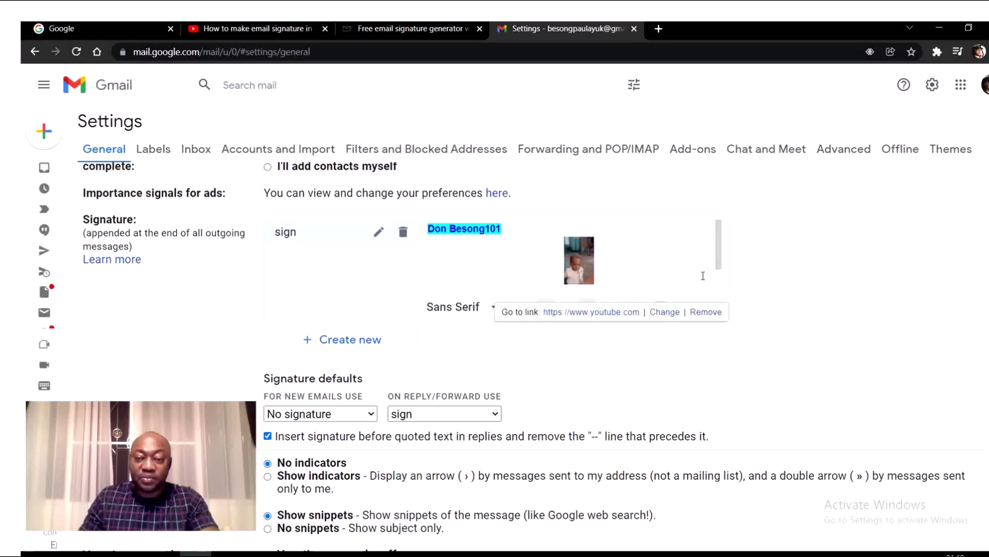
pyautogui.click(684, 258)
pyautogui.click(692, 305)
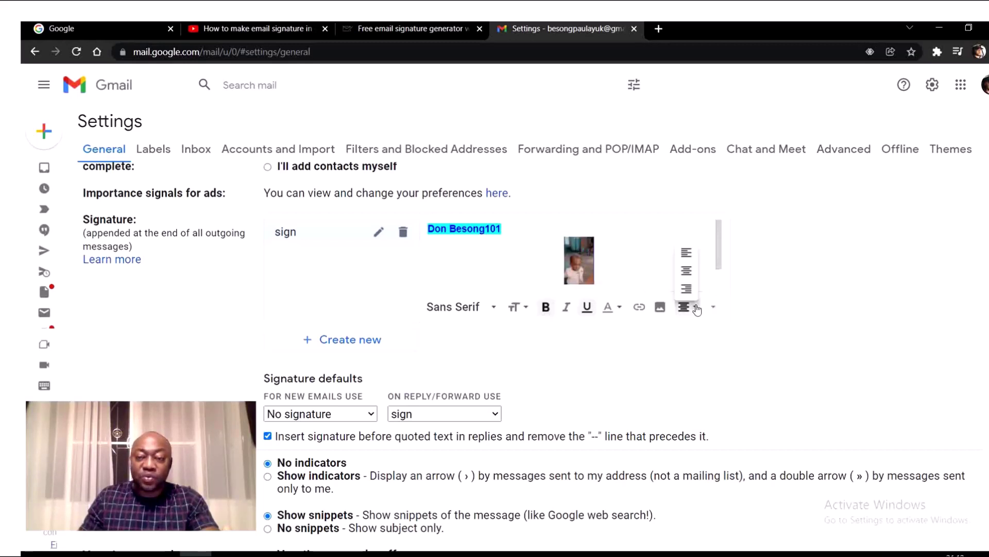
pyautogui.click(685, 252)
pyautogui.click(588, 239)
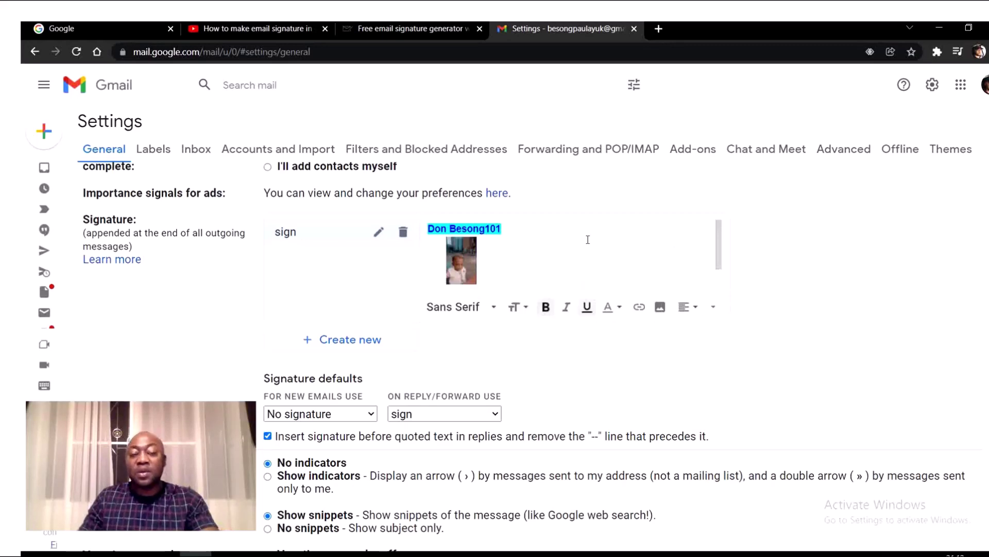
pyautogui.scroll(-6, 589, 275)
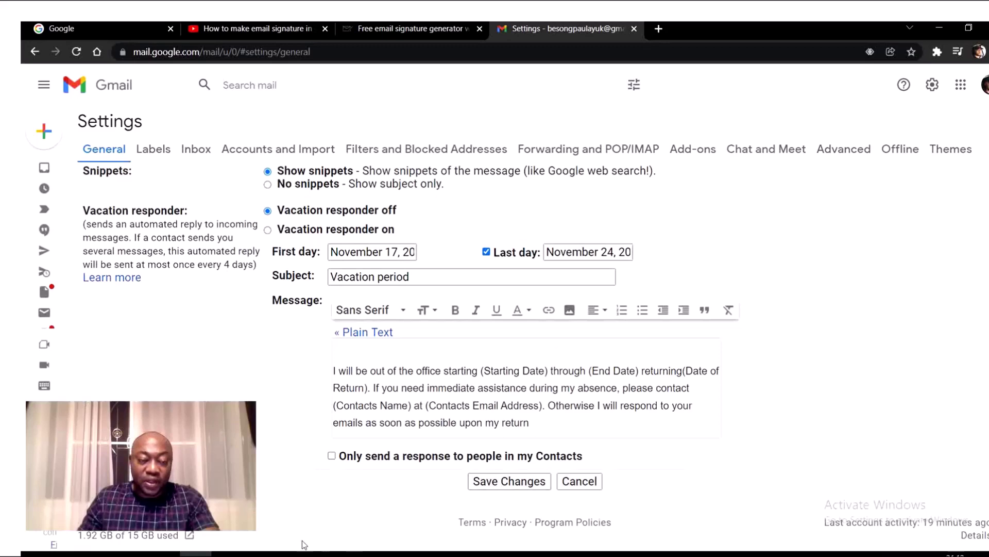
# Save the settings, compose a new message and insert the 'sign' signature into its body.
pyautogui.click(490, 481)
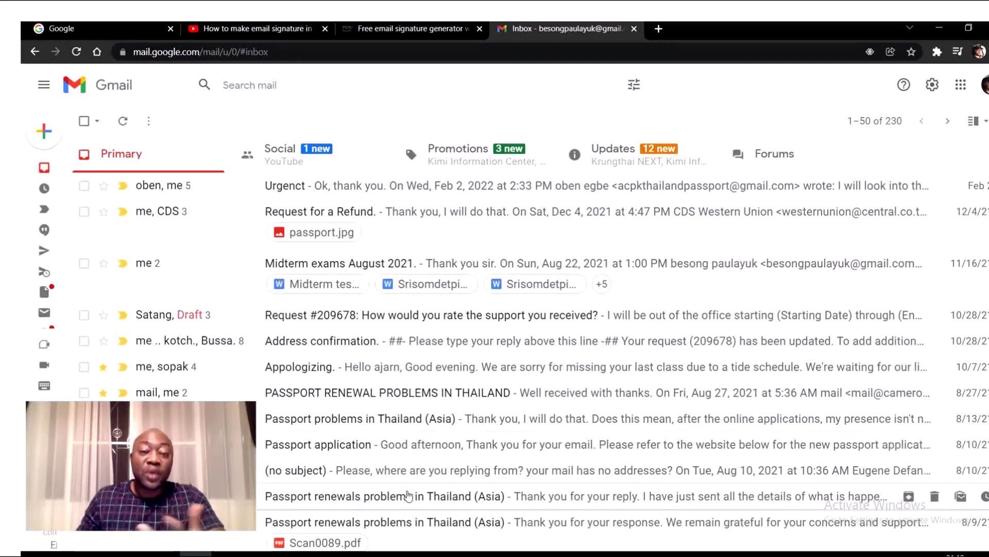
pyautogui.click(45, 136)
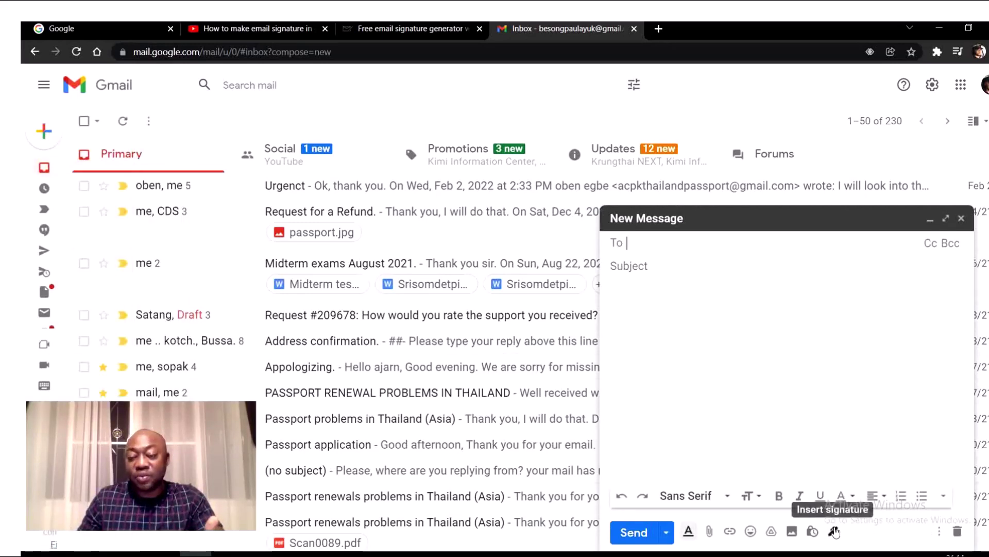
pyautogui.click(833, 531)
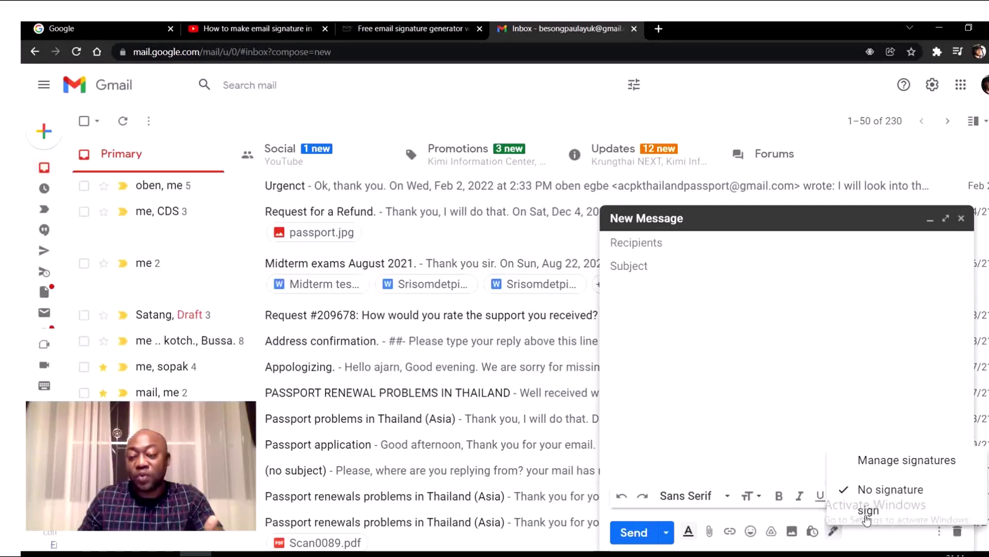
pyautogui.click(870, 512)
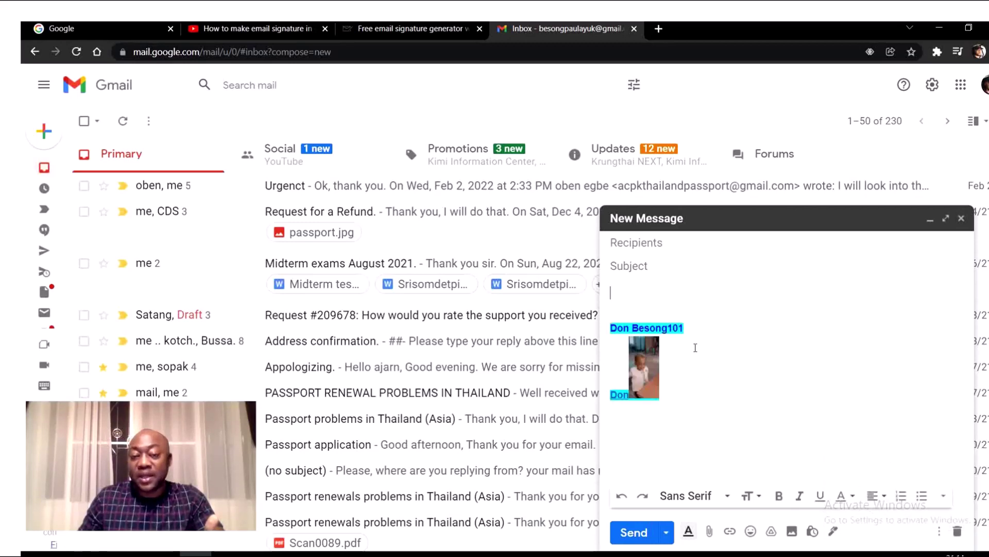
pyautogui.click(690, 374)
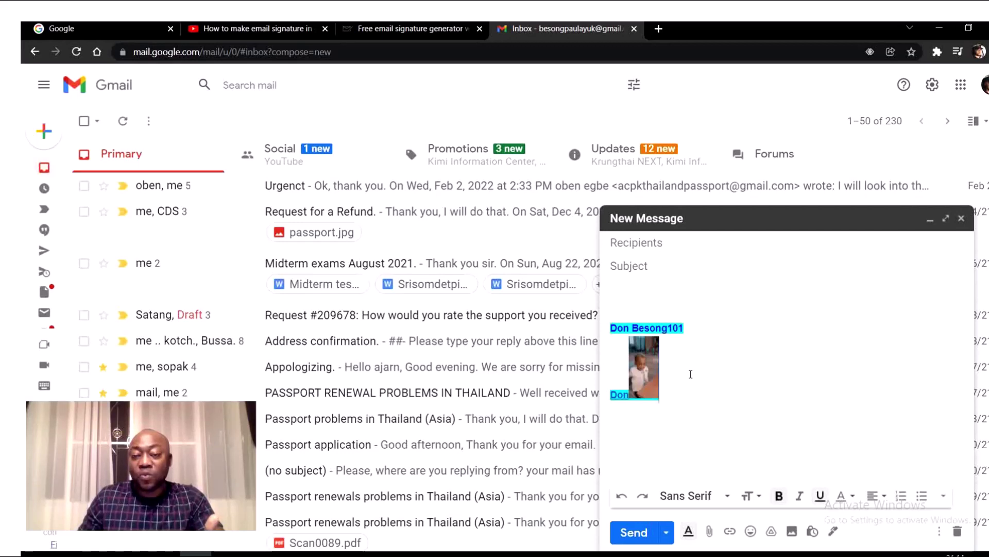
pyautogui.click(689, 242)
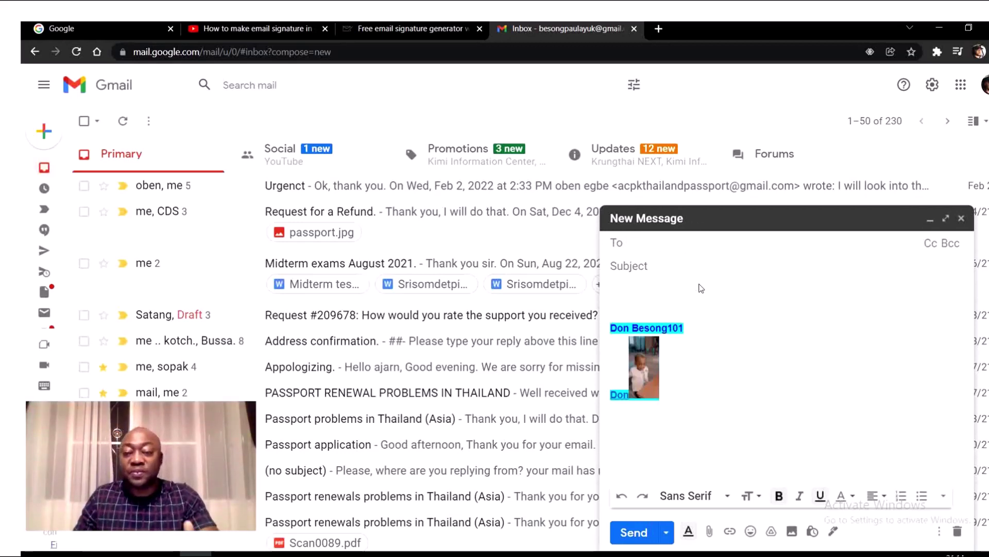
pyautogui.click(724, 384)
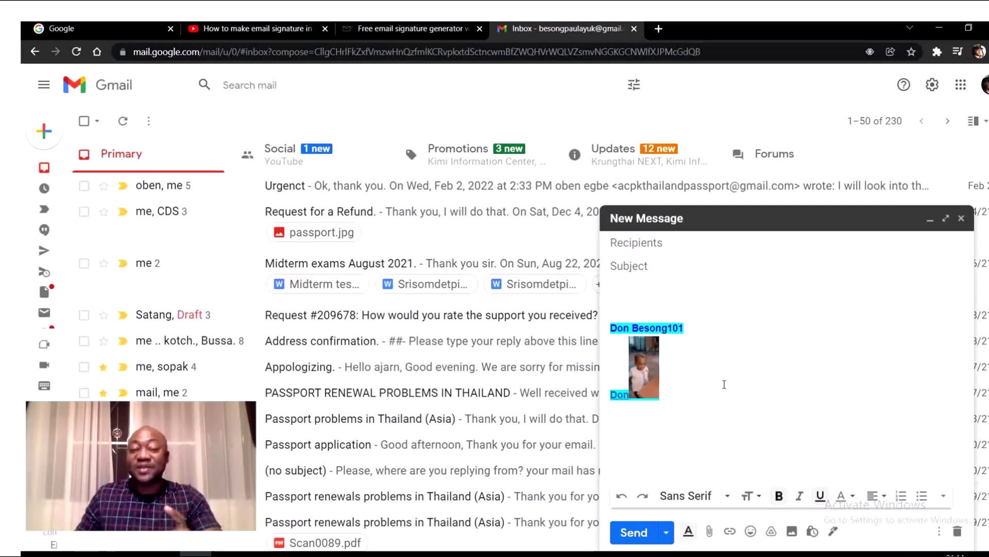
# On the mail-signatures.com generator, choose Gmail as platform and the photo-and-banner template.
pyautogui.click(396, 30)
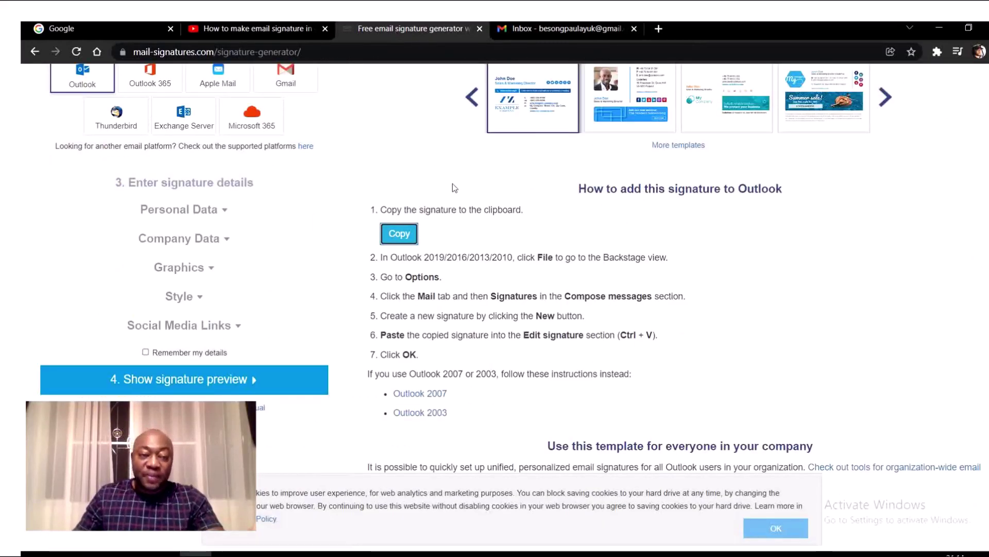
pyautogui.scroll(2, 454, 184)
pyautogui.scroll(1, 443, 206)
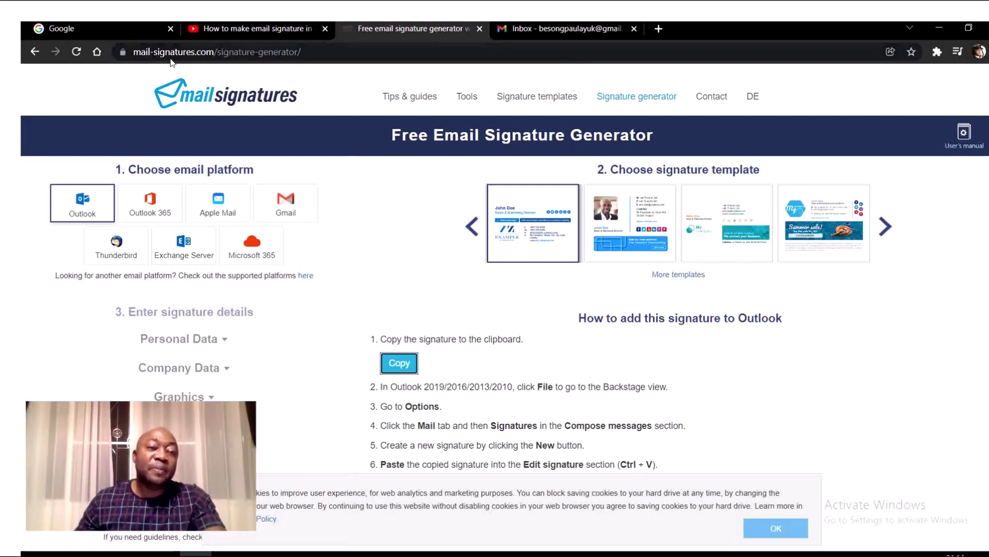
pyautogui.moveTo(268, 54); pyautogui.dragTo(133, 53)
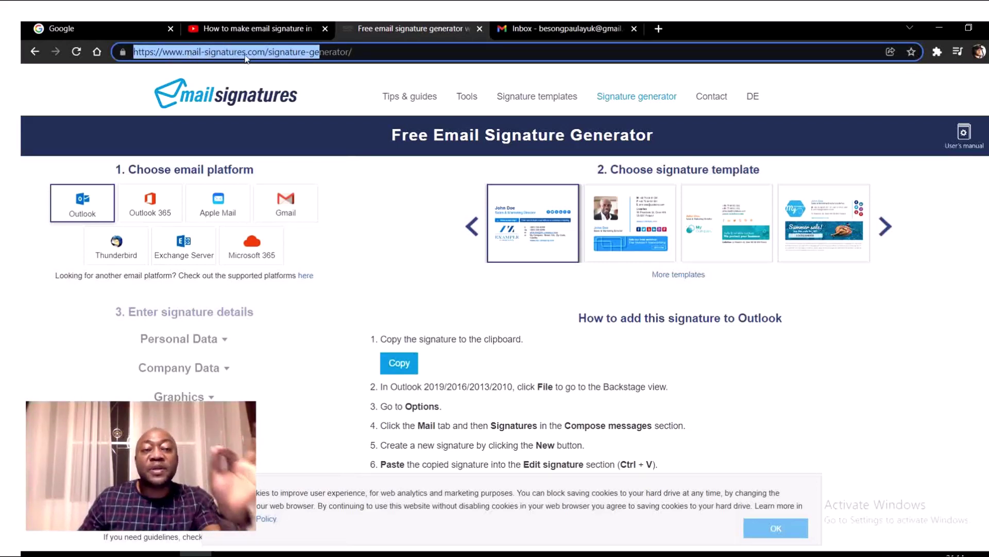
pyautogui.click(411, 55)
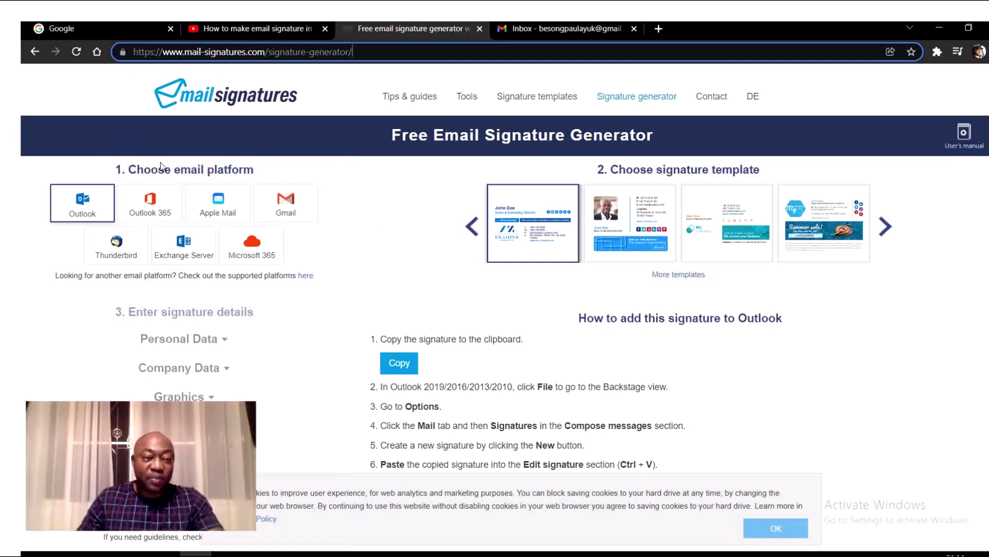
pyautogui.click(286, 201)
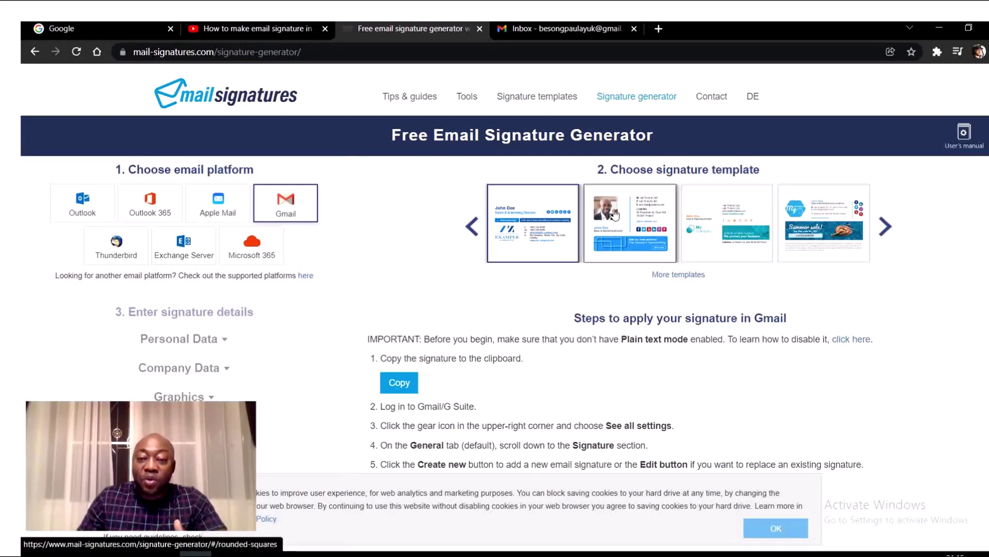
pyautogui.click(613, 209)
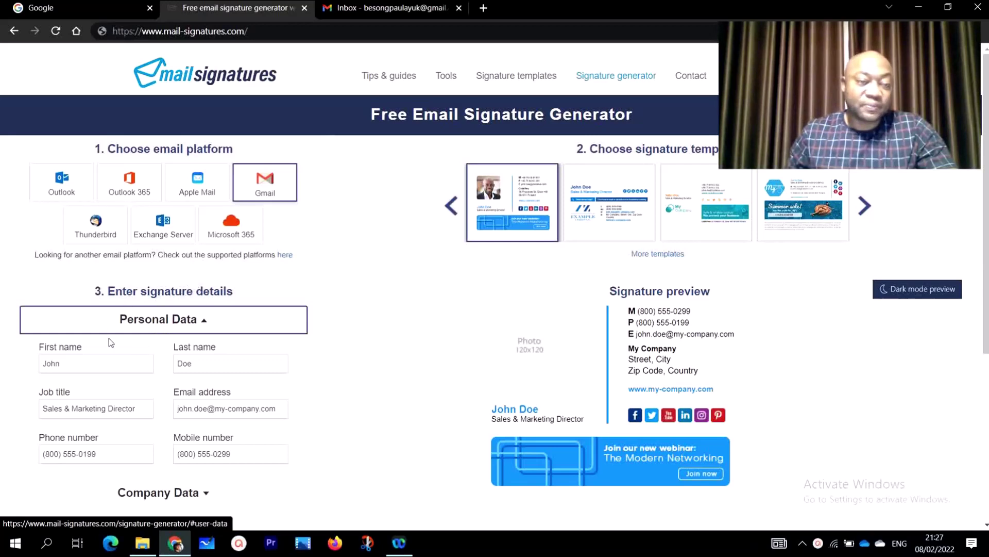
# Replace the sample John Doe first and last name with the user's own name.
pyautogui.doubleClick(117, 361)
pyautogui.write('Don')
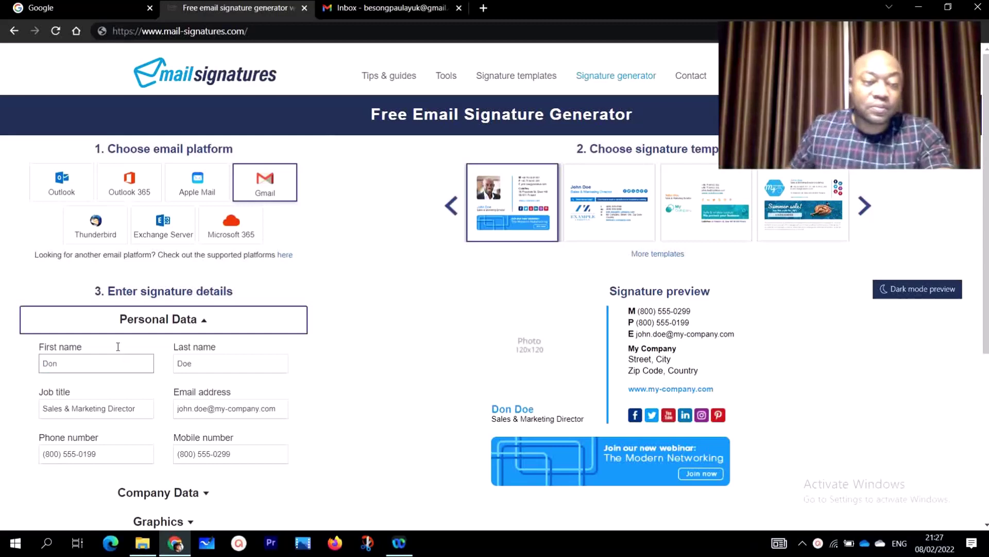
pyautogui.doubleClick(238, 368)
pyautogui.write('Besong101')
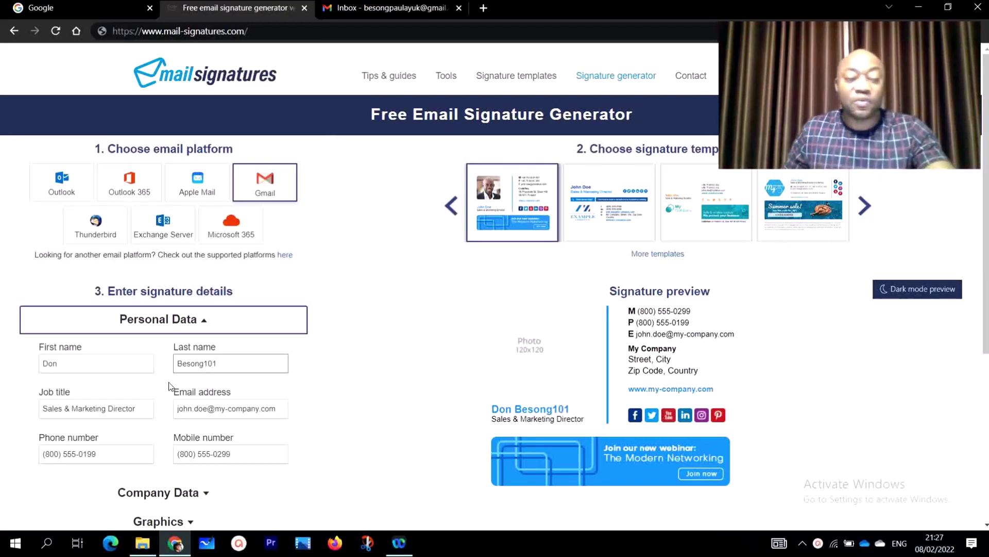
# Check the job title, phone and mobile fields, then expand the Company Data section.
pyautogui.scroll(-2, 219, 379)
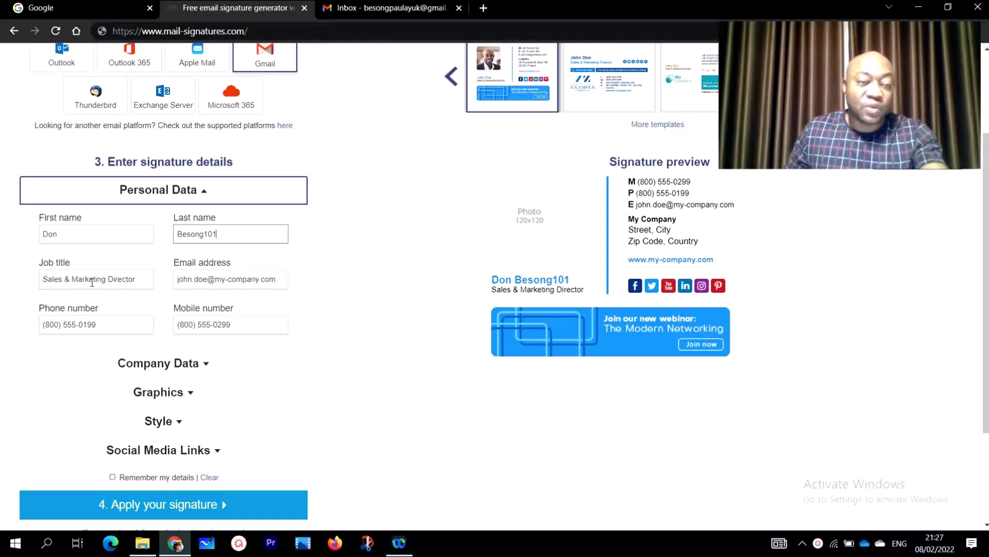
pyautogui.tripleClick(138, 283)
pyautogui.click(139, 283)
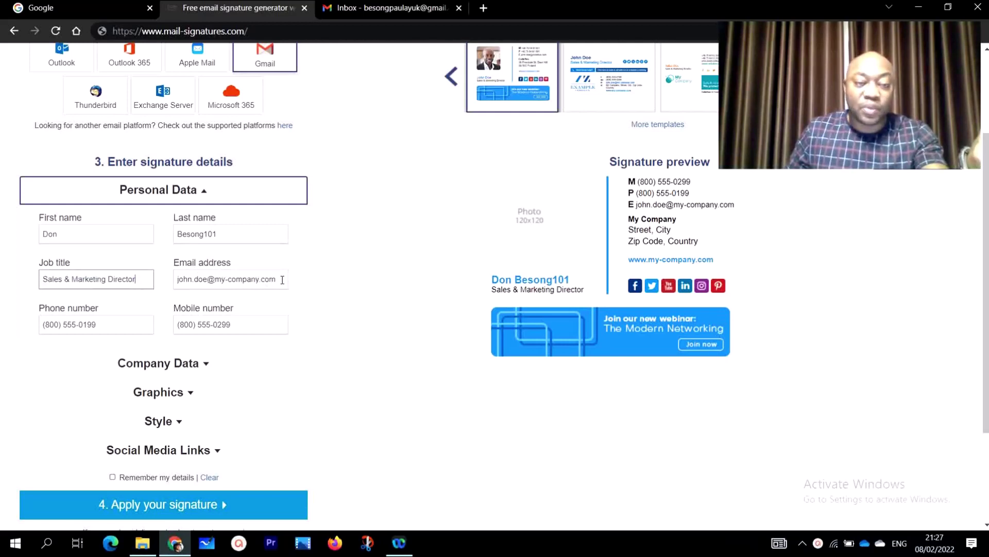
pyautogui.tripleClick(100, 324)
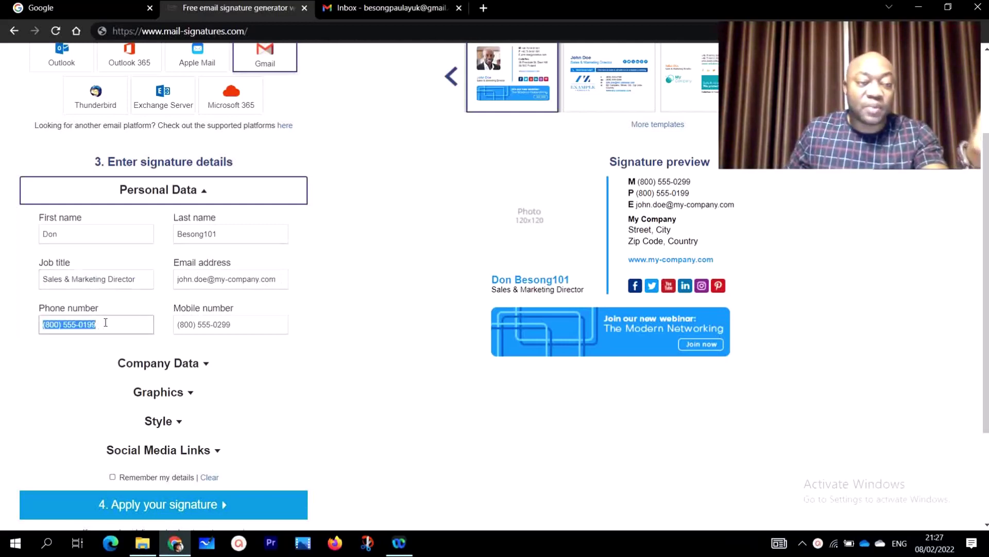
pyautogui.tripleClick(241, 325)
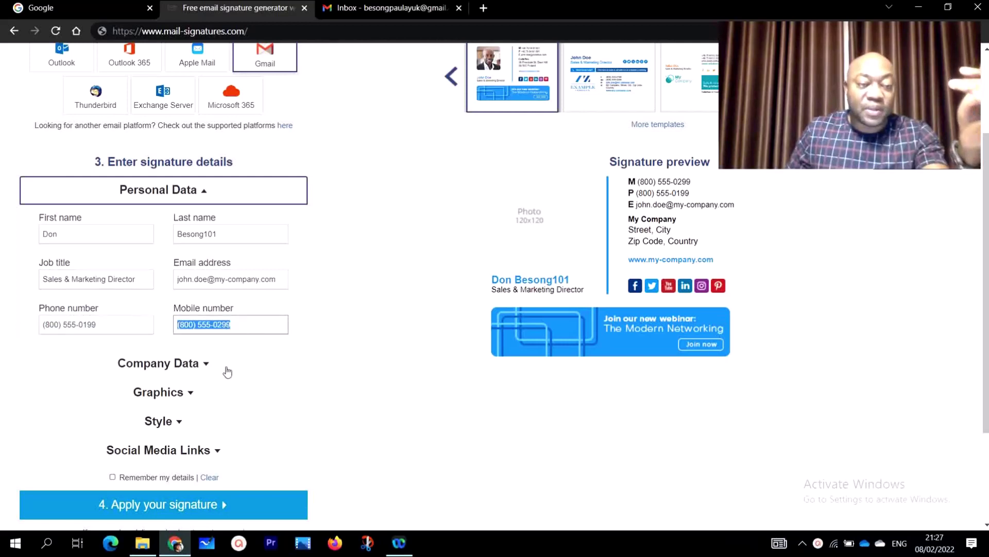
pyautogui.click(203, 363)
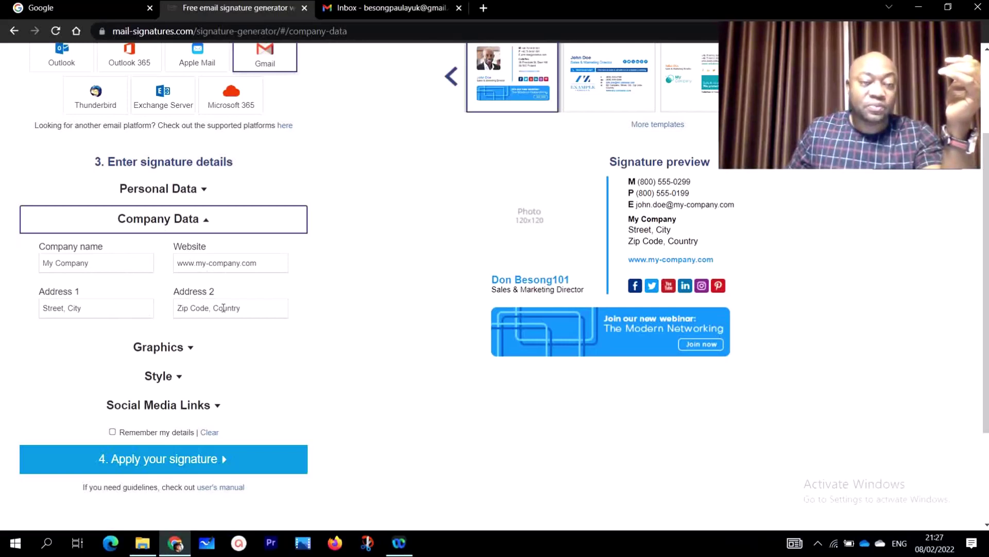
# Set the first font colour to green #21f375 and the third to blue #214bf3.
pyautogui.click(190, 348)
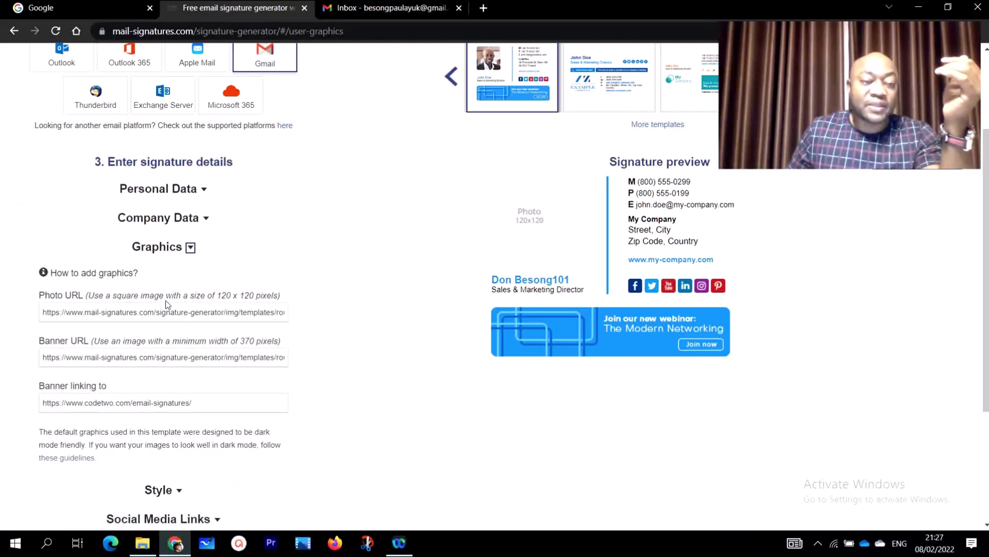
pyautogui.scroll(-1, 194, 320)
pyautogui.click(180, 427)
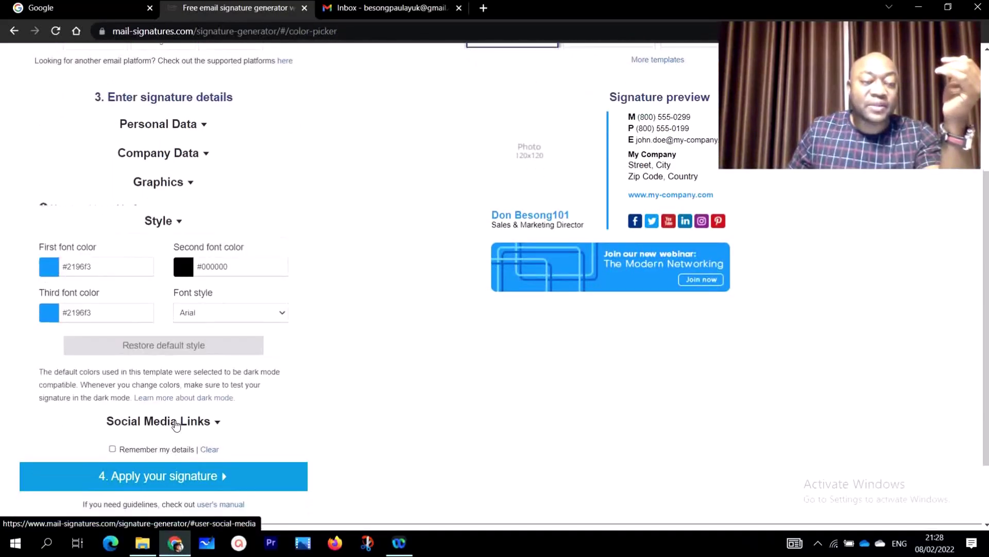
pyautogui.click(117, 257)
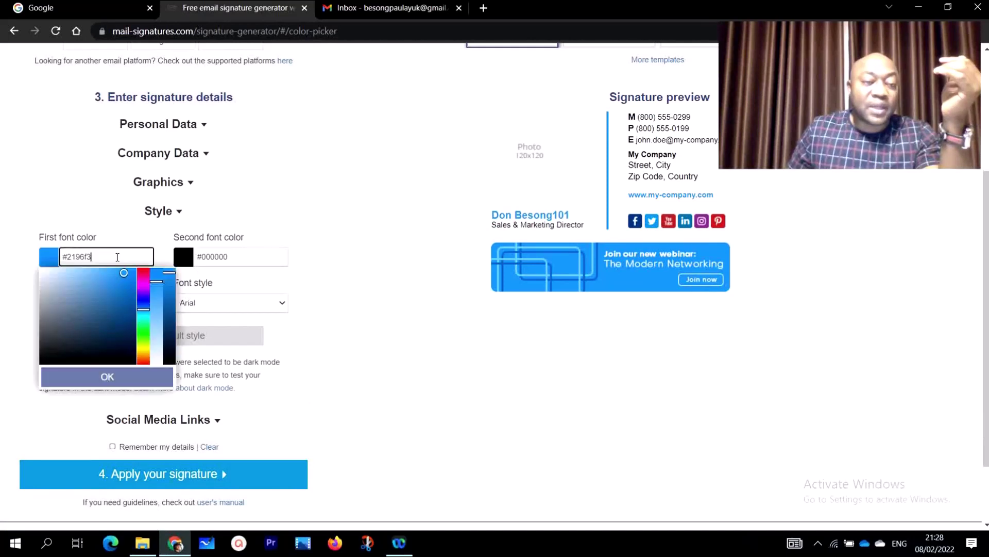
pyautogui.click(144, 326)
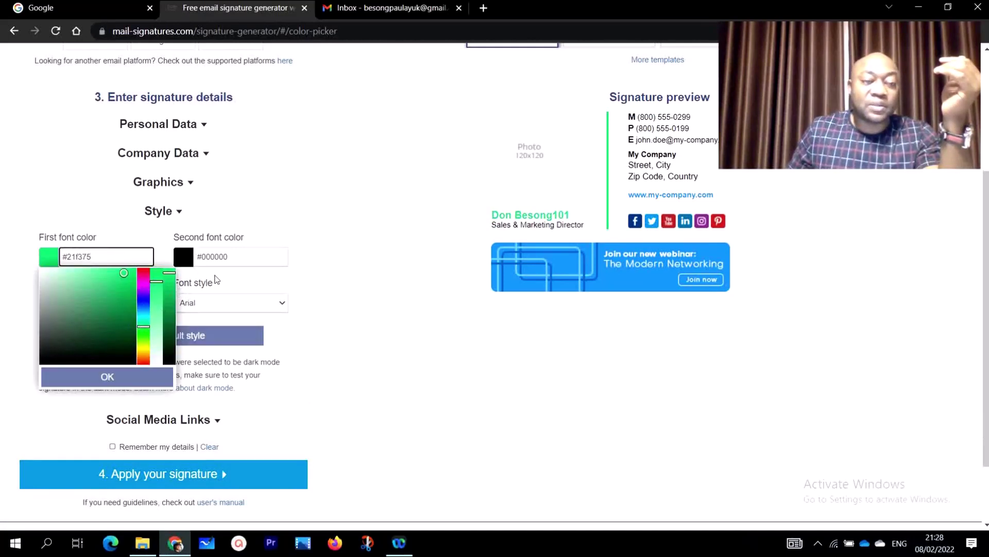
pyautogui.click(109, 377)
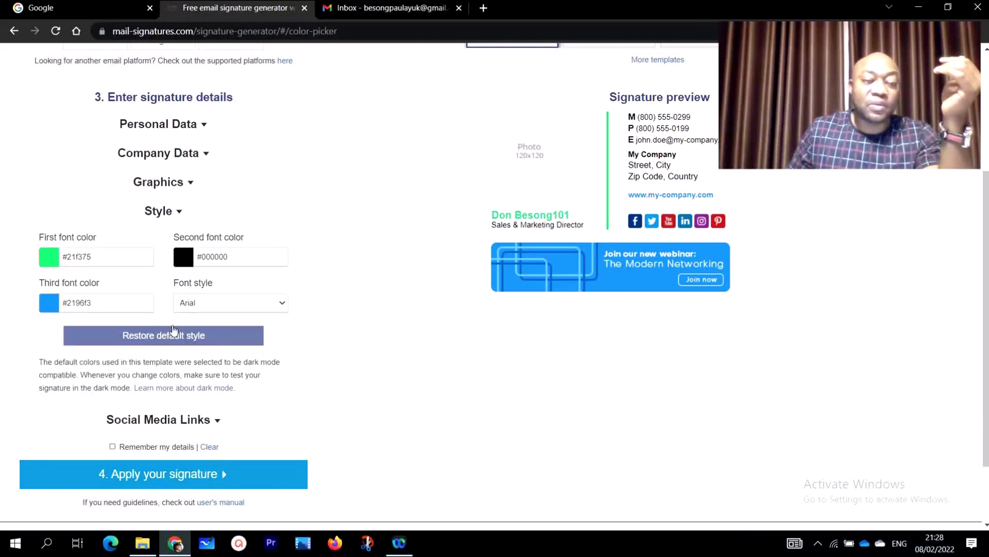
pyautogui.click(145, 302)
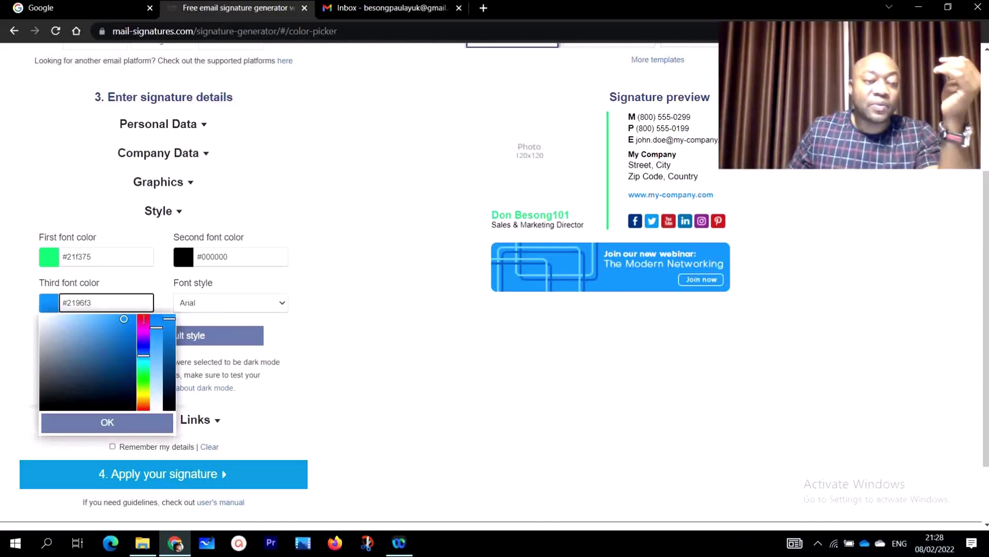
pyautogui.click(144, 350)
pyautogui.click(128, 426)
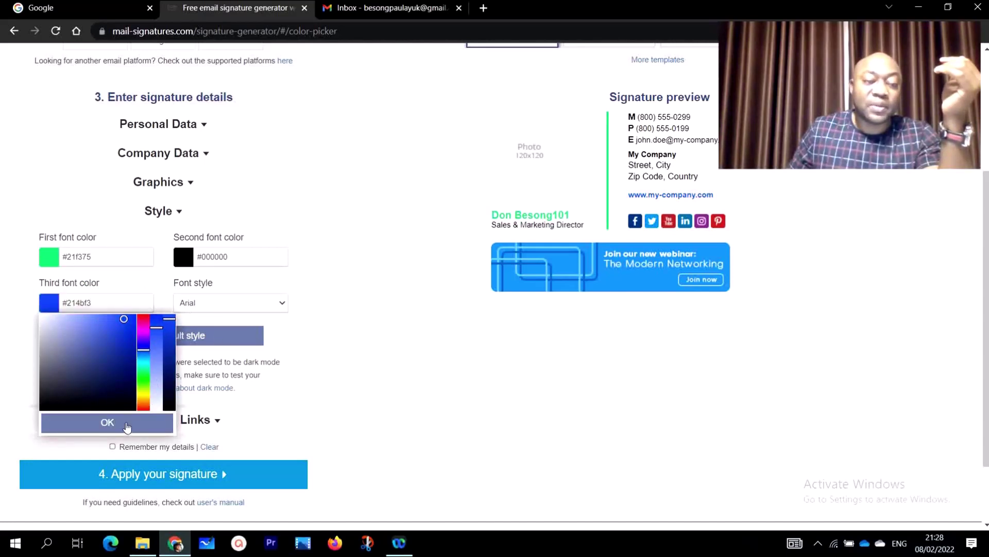
# Change the signature font style to Times New Roman.
pyautogui.click(280, 305)
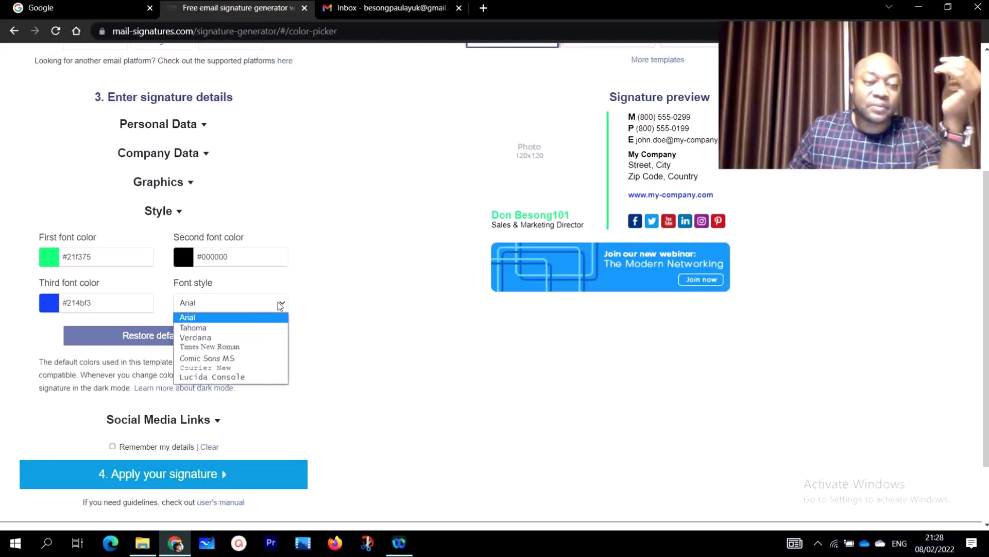
pyautogui.click(201, 347)
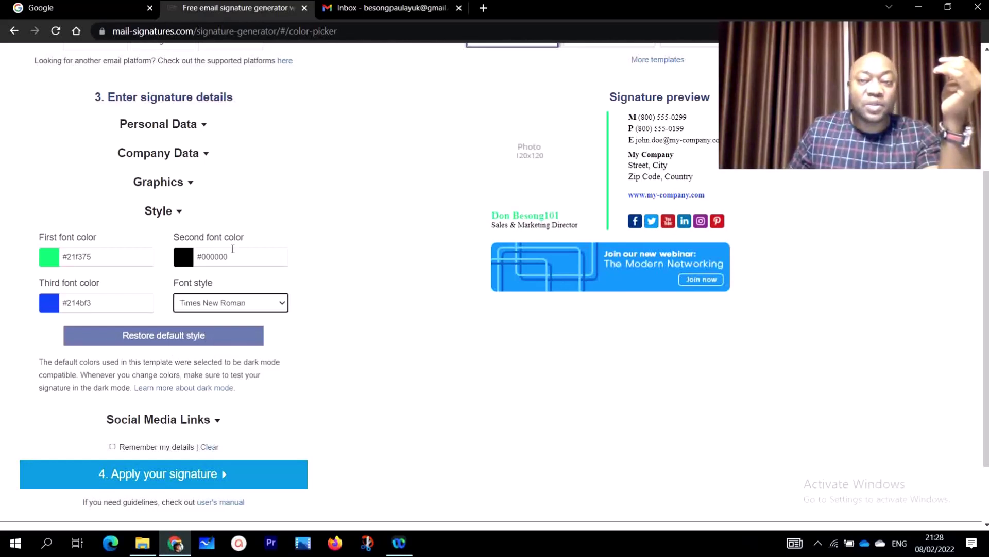
pyautogui.scroll(1, 318, 237)
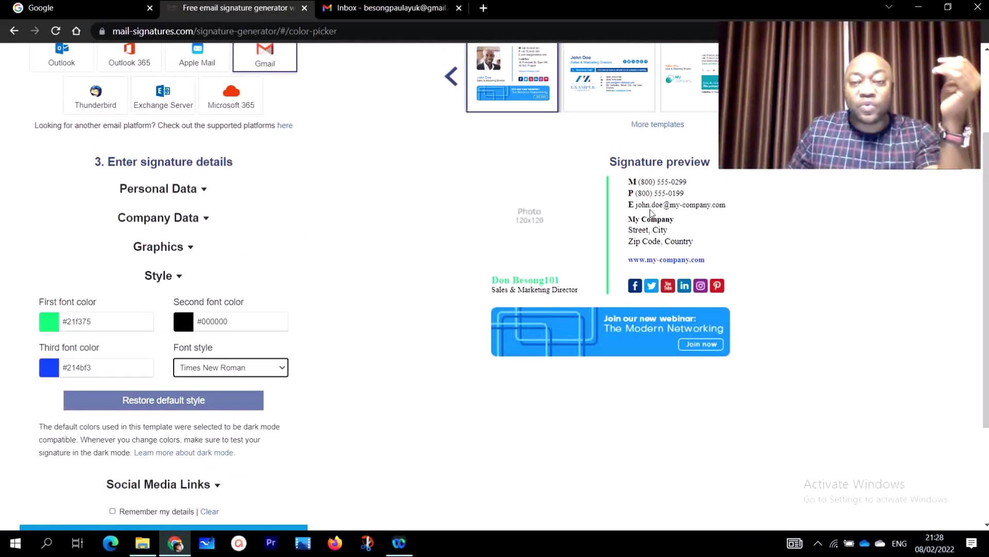
pyautogui.scroll(1, 644, 195)
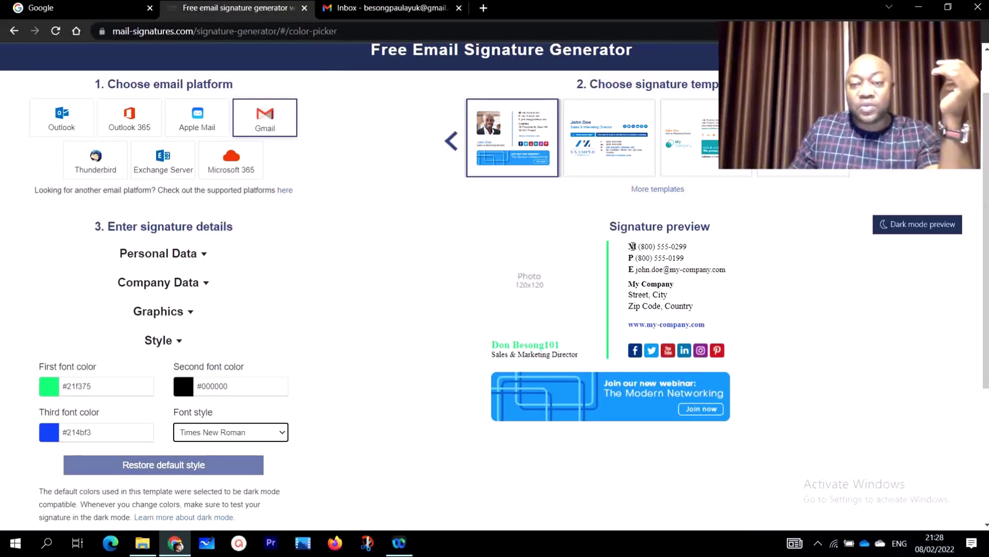
# Select the contact details text in the signature preview.
pyautogui.moveTo(627, 247); pyautogui.dragTo(712, 323)
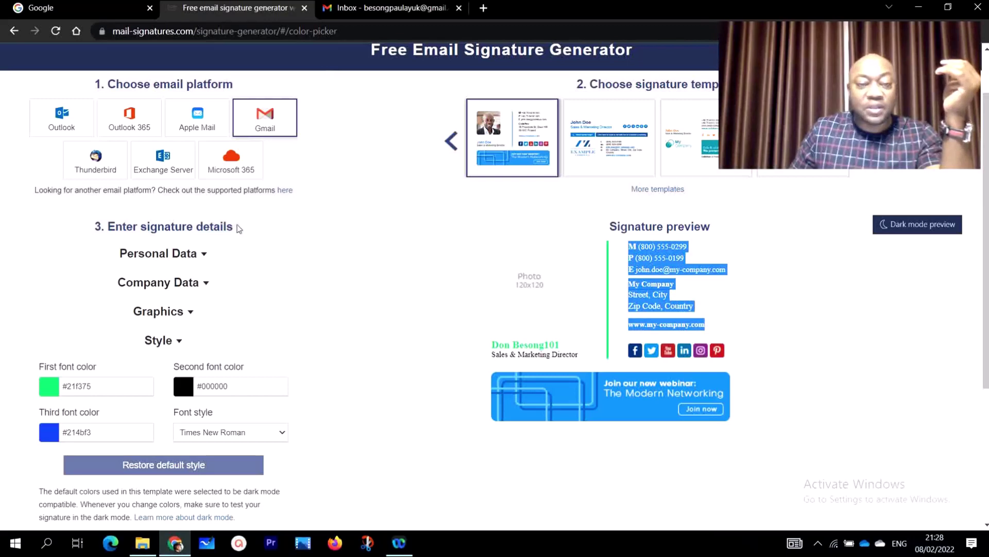
pyautogui.scroll(1, 149, 228)
pyautogui.scroll(-1, 134, 330)
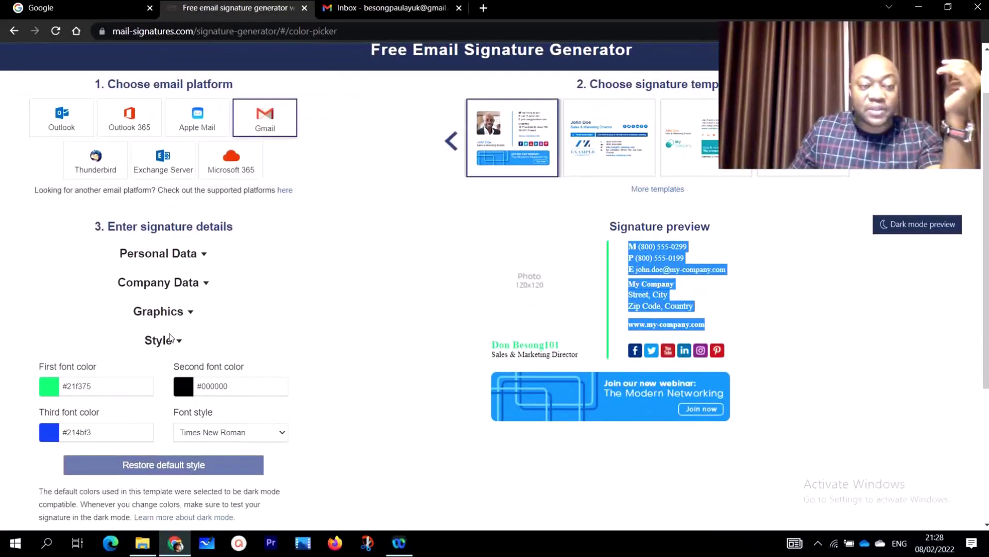
pyautogui.scroll(-1, 518, 307)
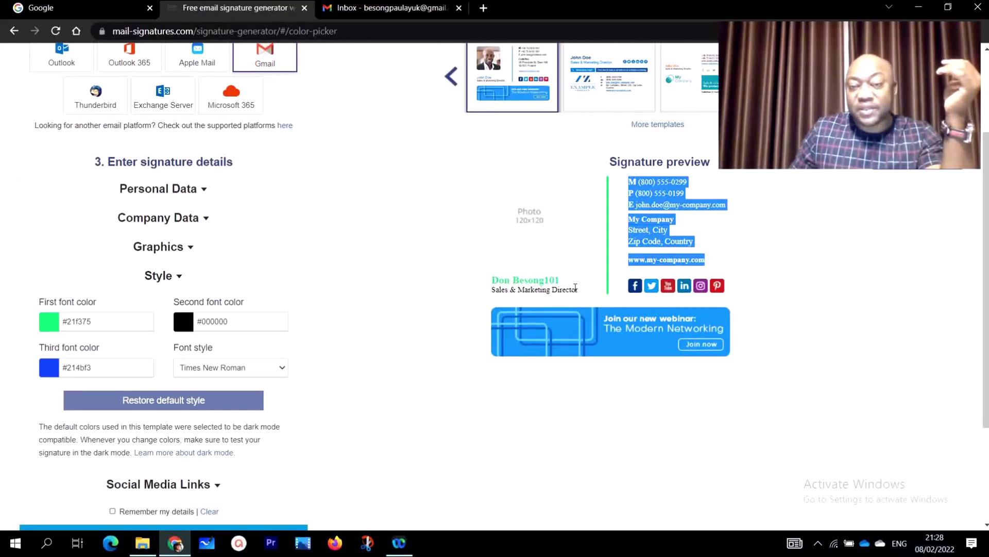
# Expand Social Media Links to show the default Twitter, Facebook, LinkedIn, YouTube, Instagram and Pinterest URLs.
pyautogui.scroll(2, 221, 252)
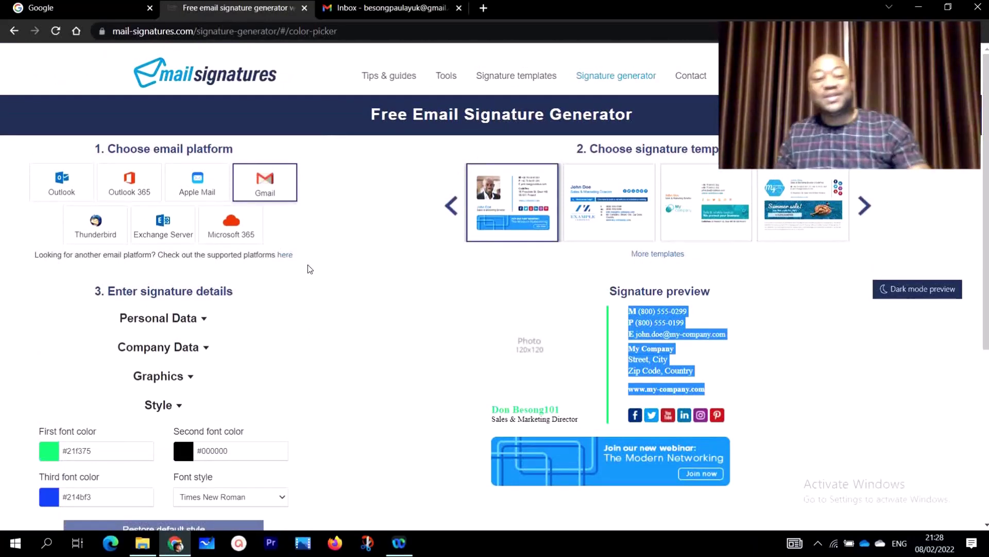
pyautogui.scroll(-1, 307, 278)
pyautogui.scroll(-1, 307, 281)
pyautogui.scroll(-1, 356, 309)
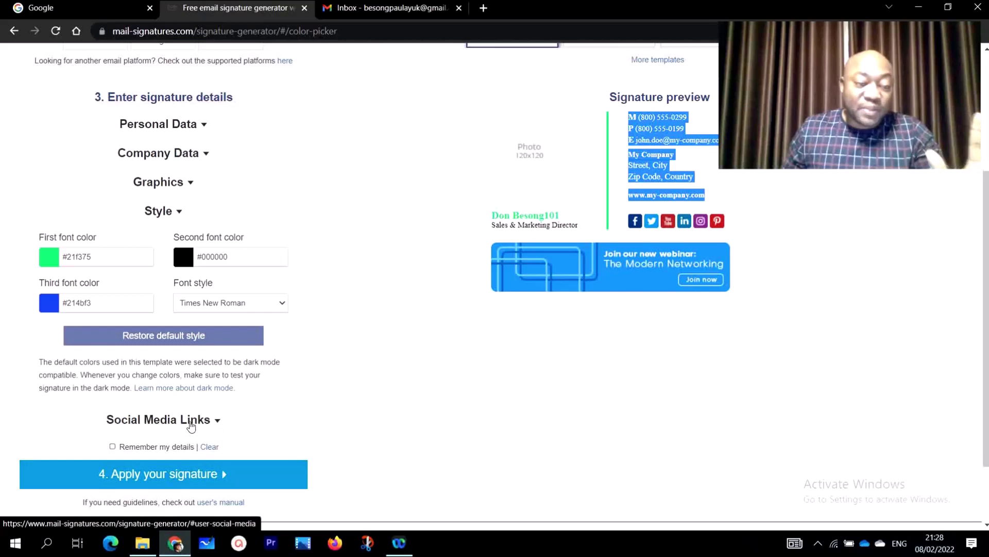
pyautogui.click(221, 423)
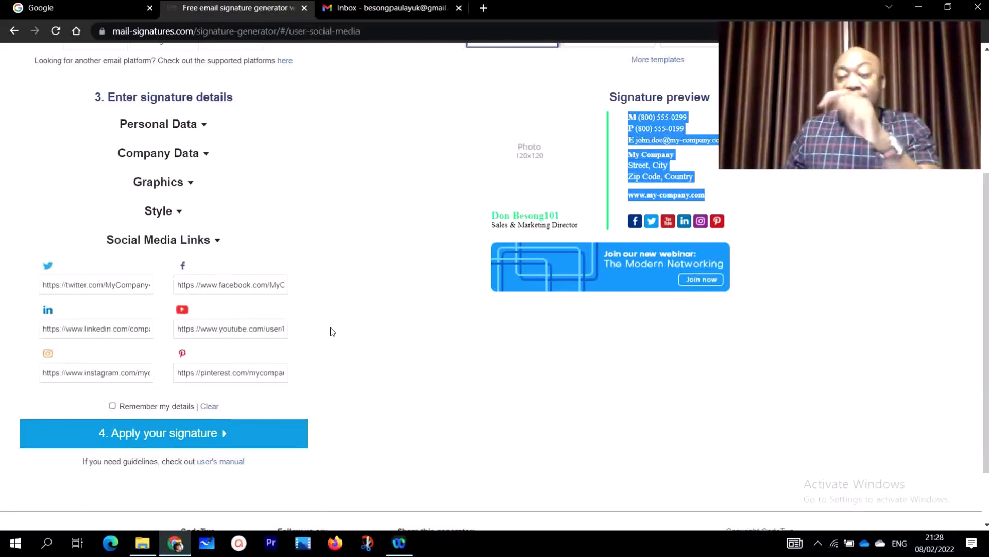
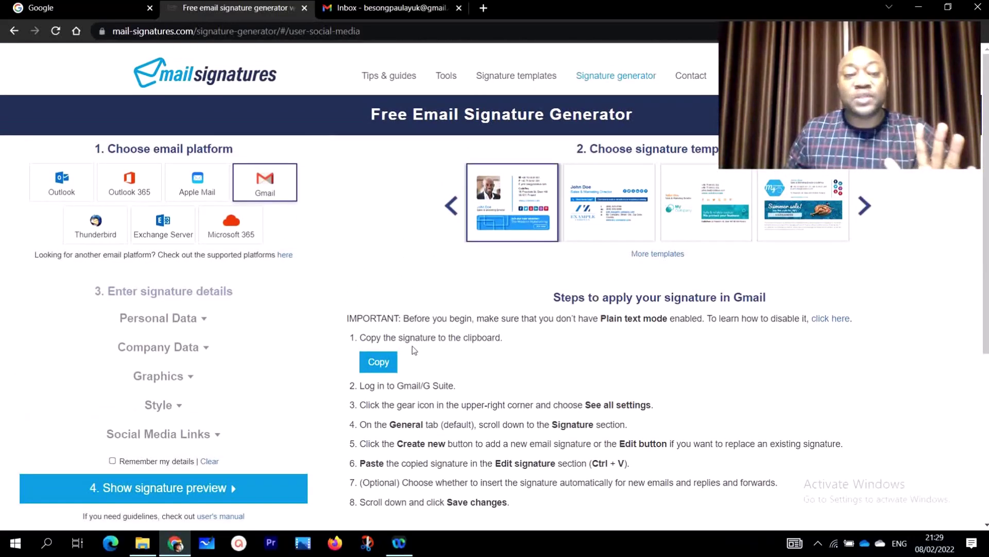
# Copy the generated signature to the clipboard and return to the Gmail draft.
pyautogui.click(379, 367)
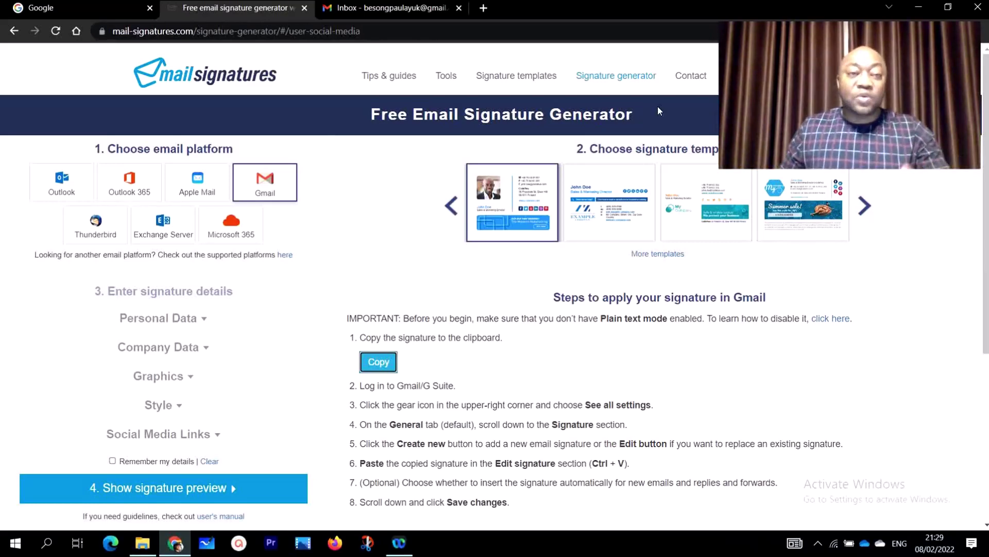
pyautogui.click(410, 7)
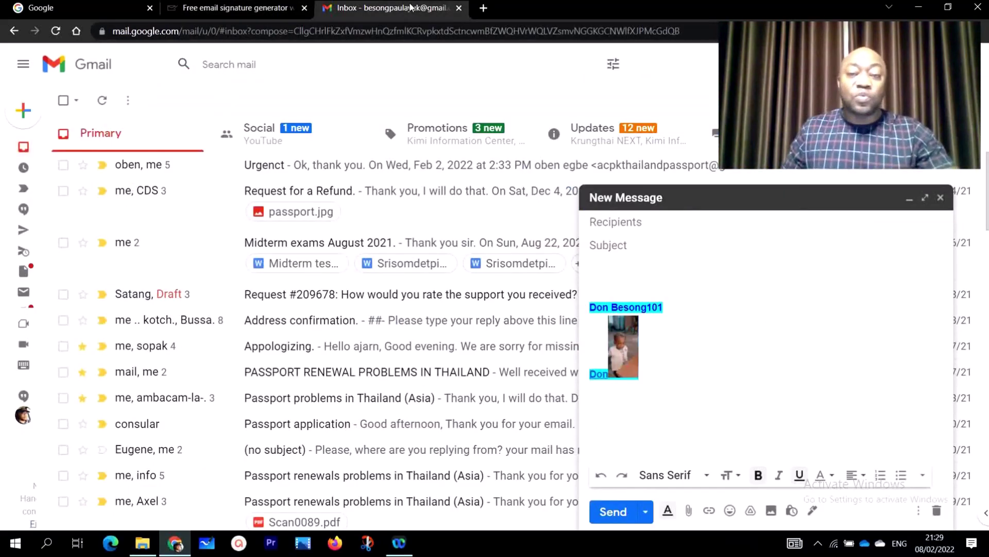
# Replace the old name-and-photo signature in the message body with the pasted generated signature.
pyautogui.moveTo(687, 381)
pyautogui.mouseDown()
pyautogui.moveTo(590, 305)
pyautogui.moveTo(591, 286)
pyautogui.mouseUp()
pyautogui.press('Delete')
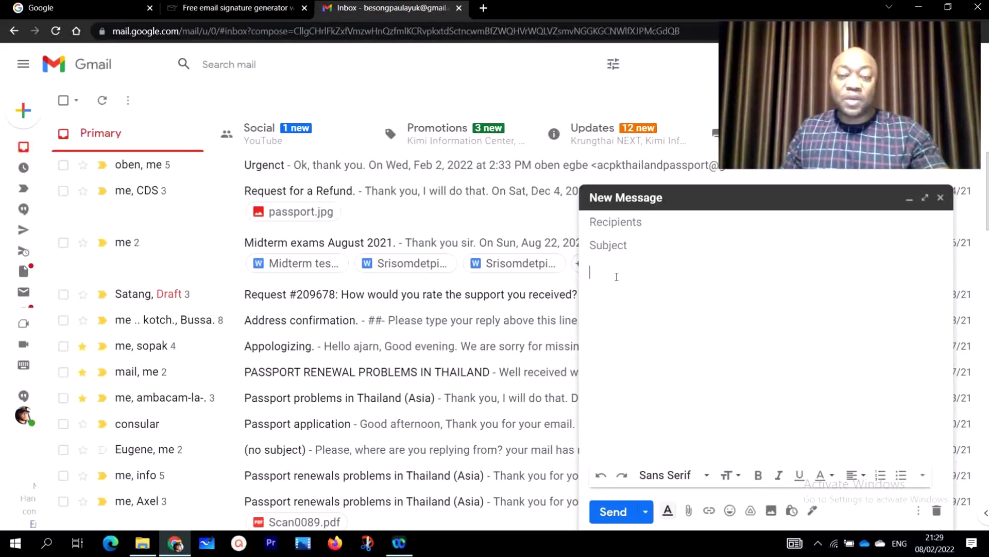
pyautogui.hotkey('ctrl', 'v')
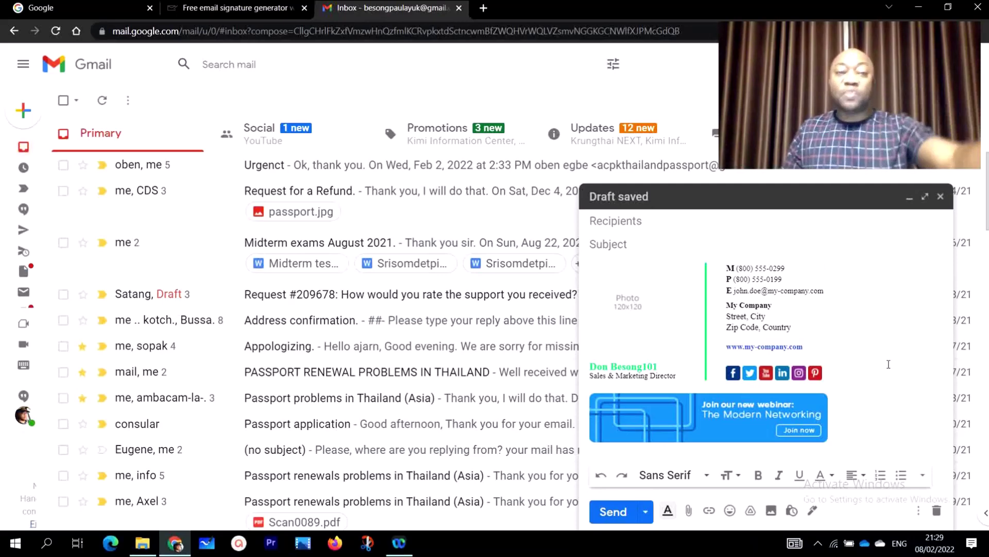
# Compare the draft against the generator page, then place the cursor in the To field.
pyautogui.click(246, 11)
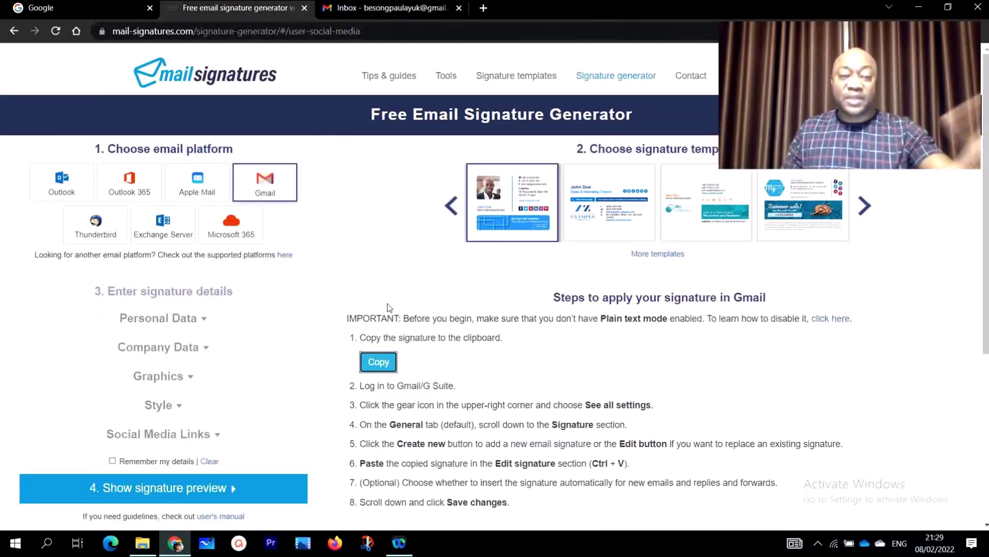
pyautogui.click(405, 8)
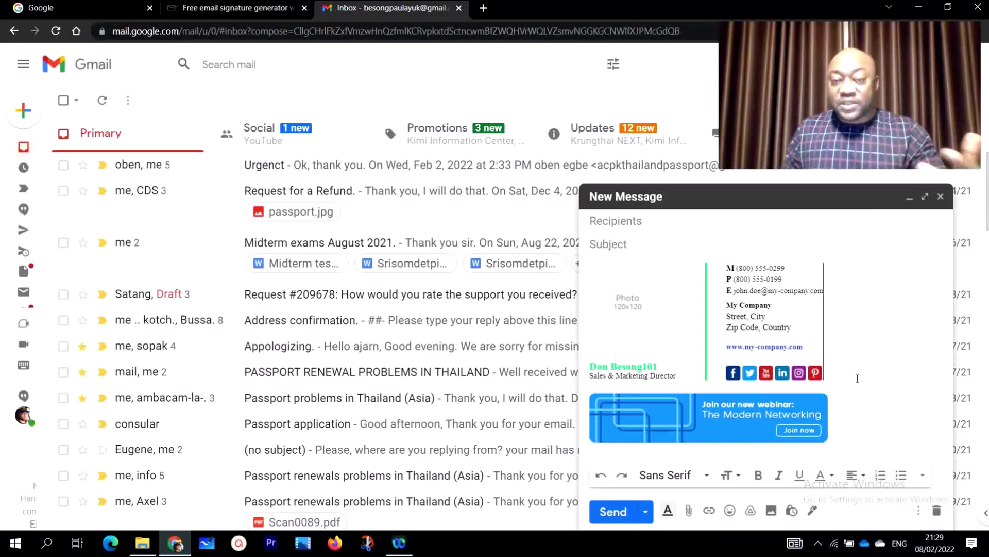
pyautogui.click(668, 218)
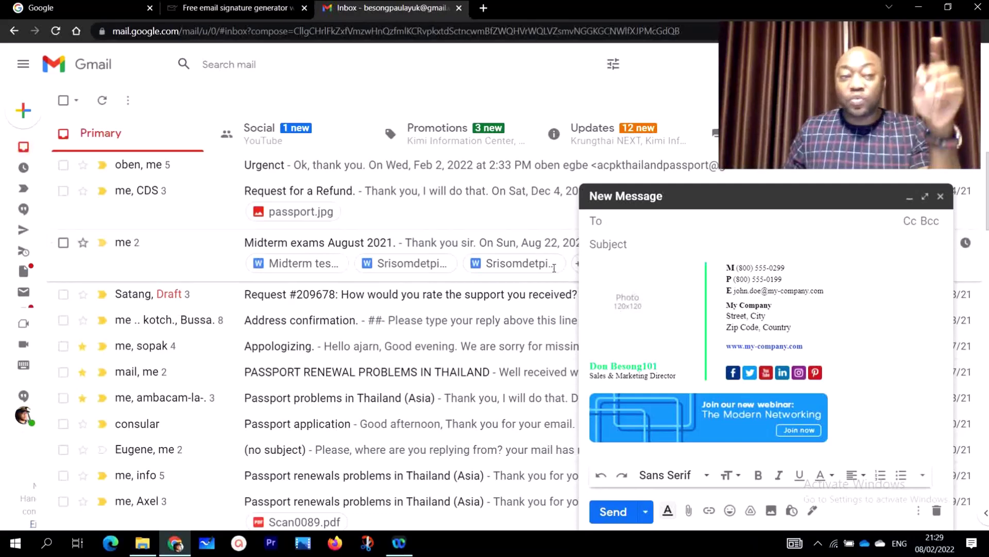
pyautogui.click(238, 8)
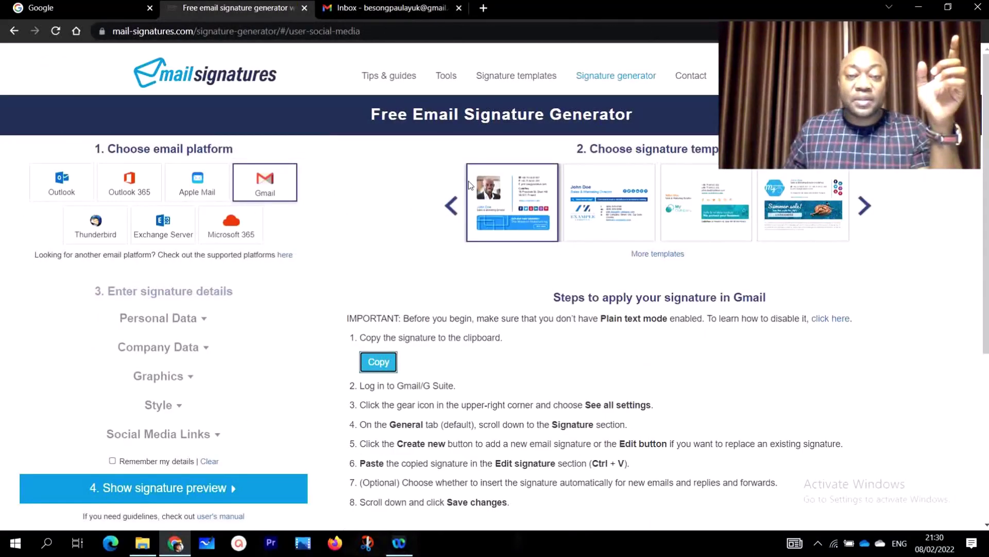
pyautogui.click(406, 15)
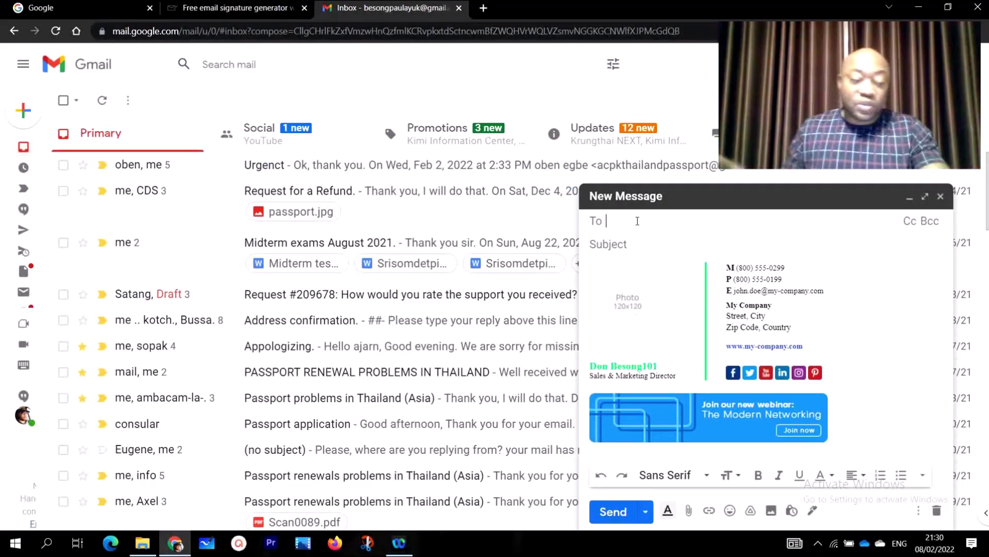
# Address the draft to The American English Language School and enter the subject EXAMPLE.
pyautogui.write('am')
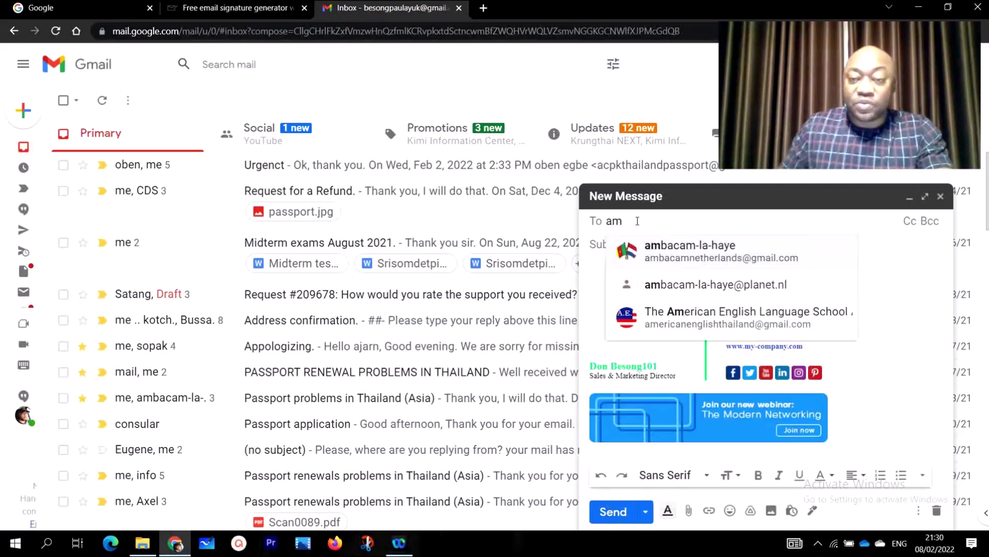
pyautogui.click(695, 308)
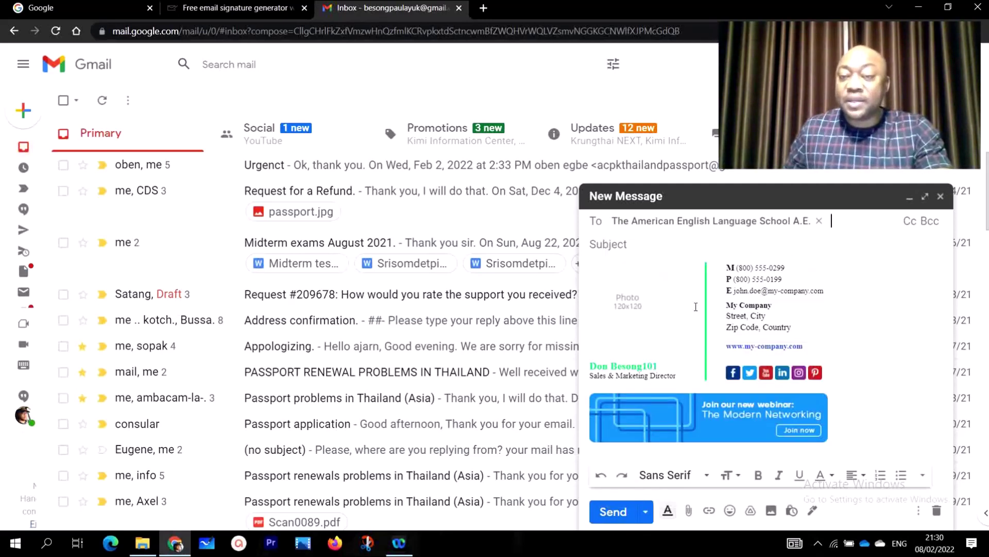
pyautogui.click(668, 243)
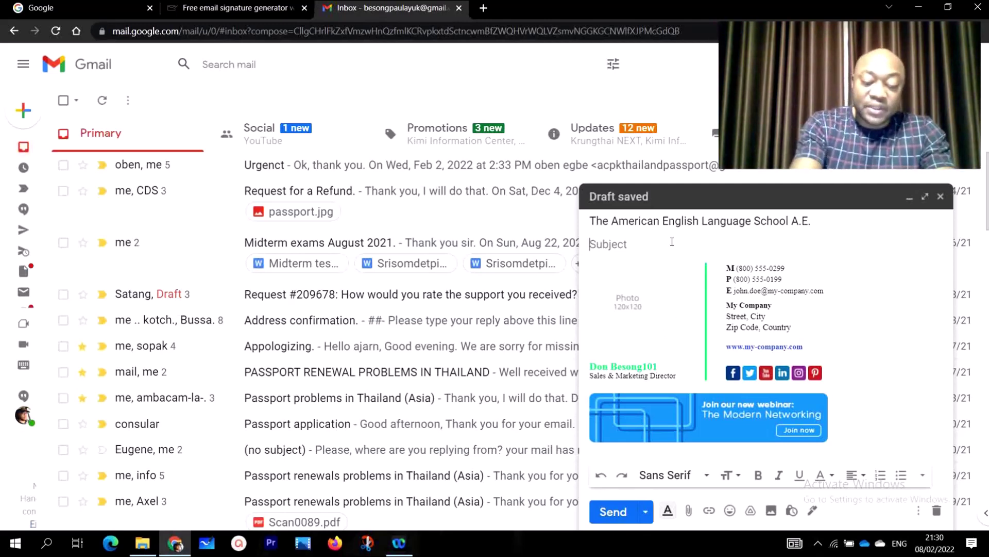
pyautogui.write('A')
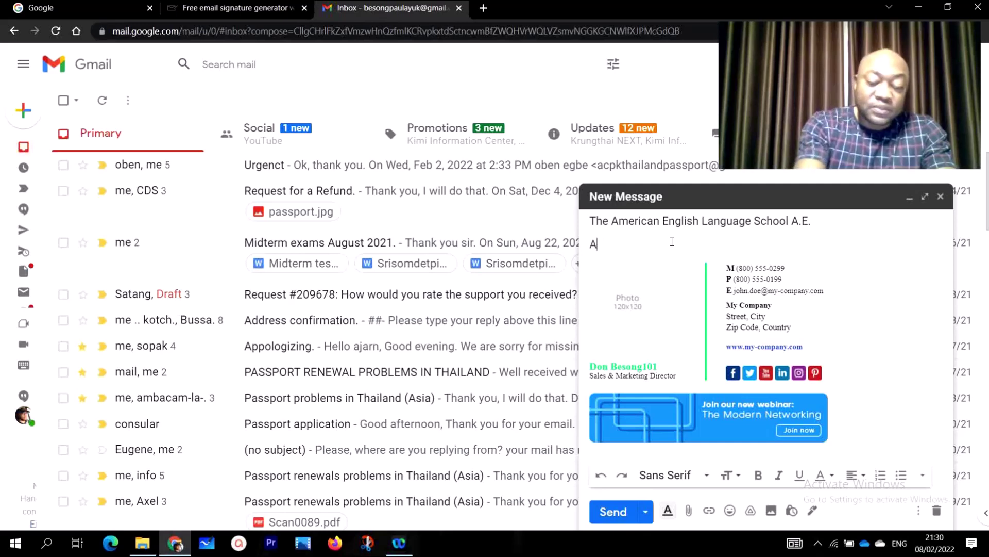
pyautogui.press('BackSpace')
pyautogui.write('eXAMPL')
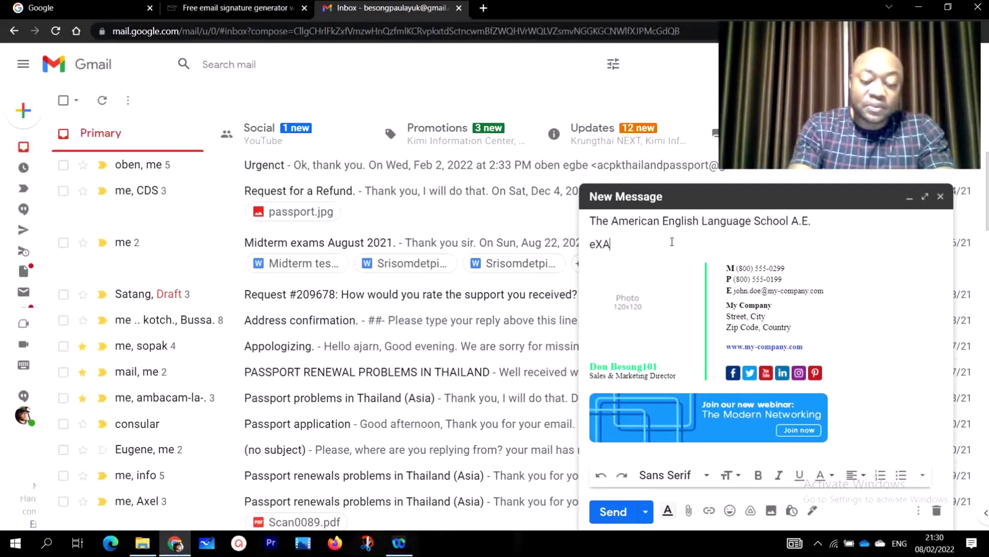
pyautogui.press('BackSpace')
pyautogui.press('BackSpace')
pyautogui.press('BackSpace')
pyautogui.press('BackSpace')
pyautogui.press('BackSpace')
pyautogui.press('BackSpace')
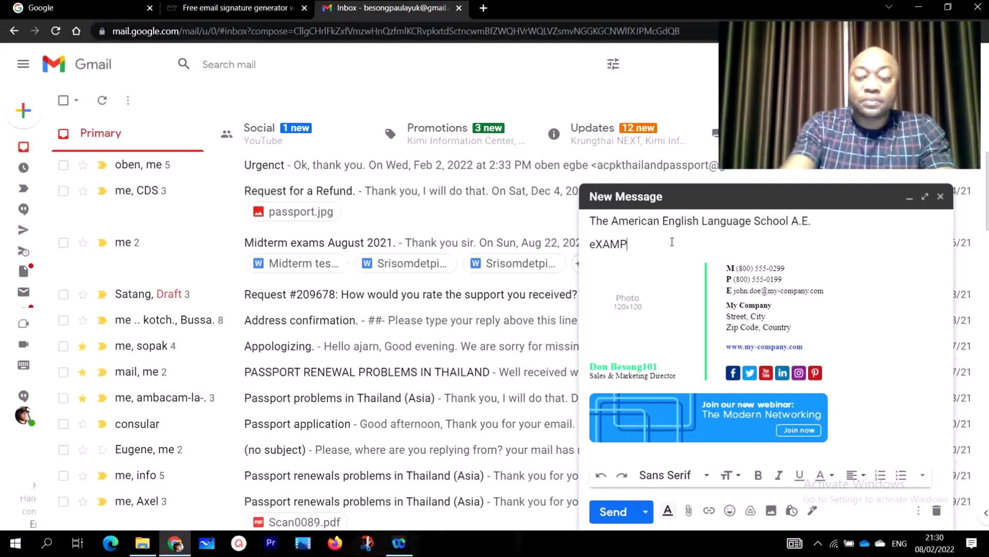
pyautogui.write('E')
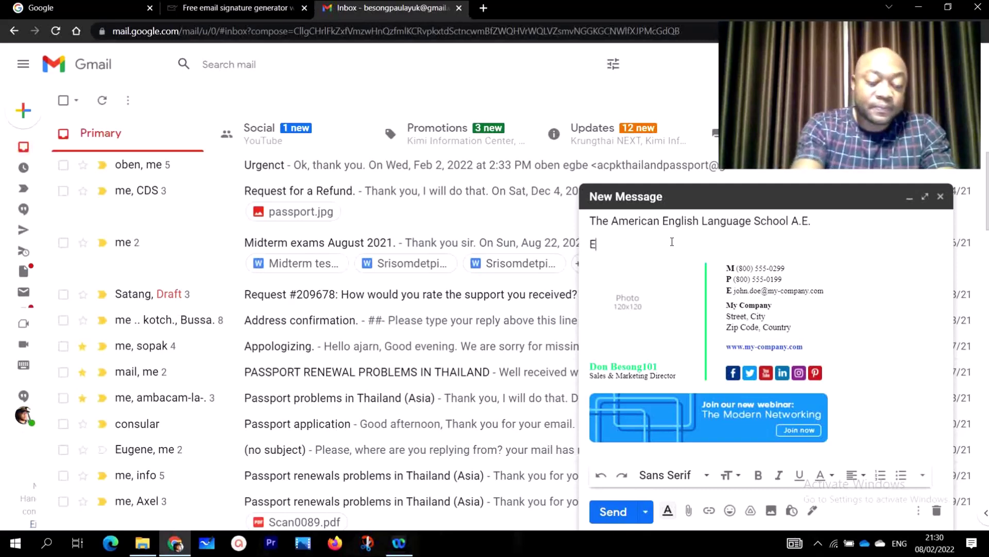
pyautogui.write('XAMPLE')
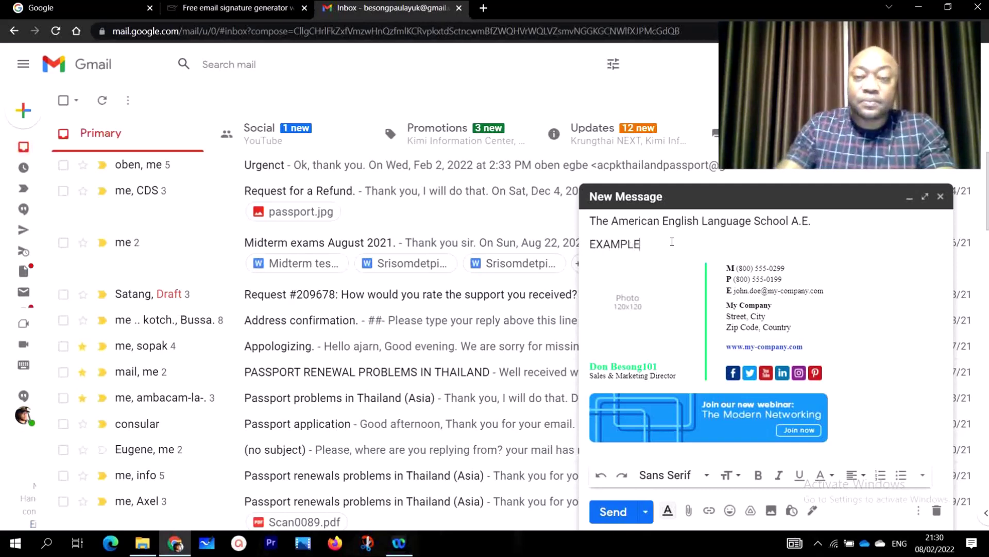